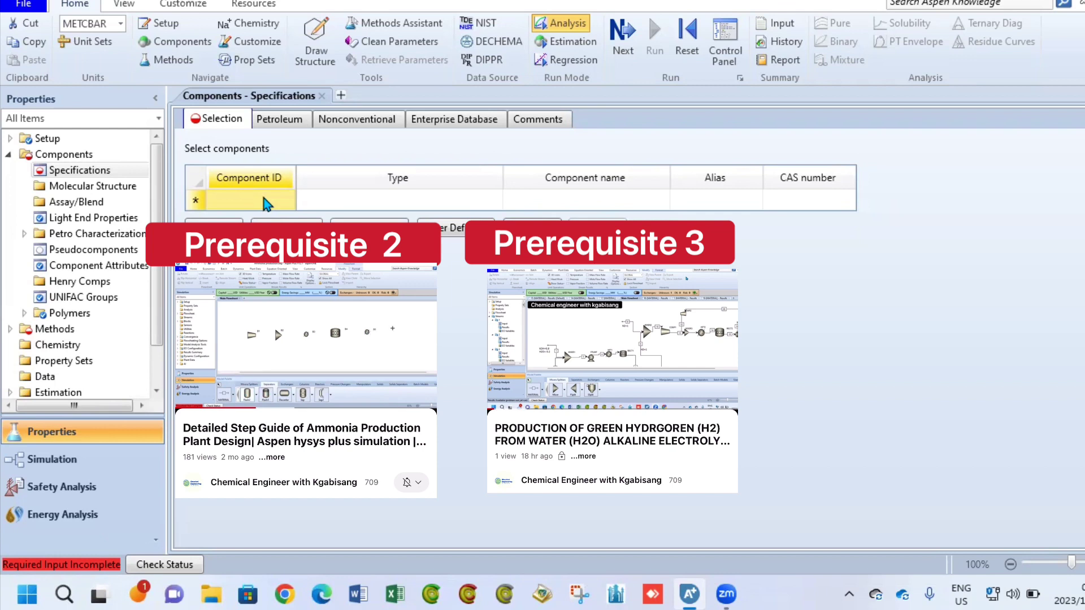
Step: Enter H2O, H2, O2 and KOH as Component IDs
click(264, 199)
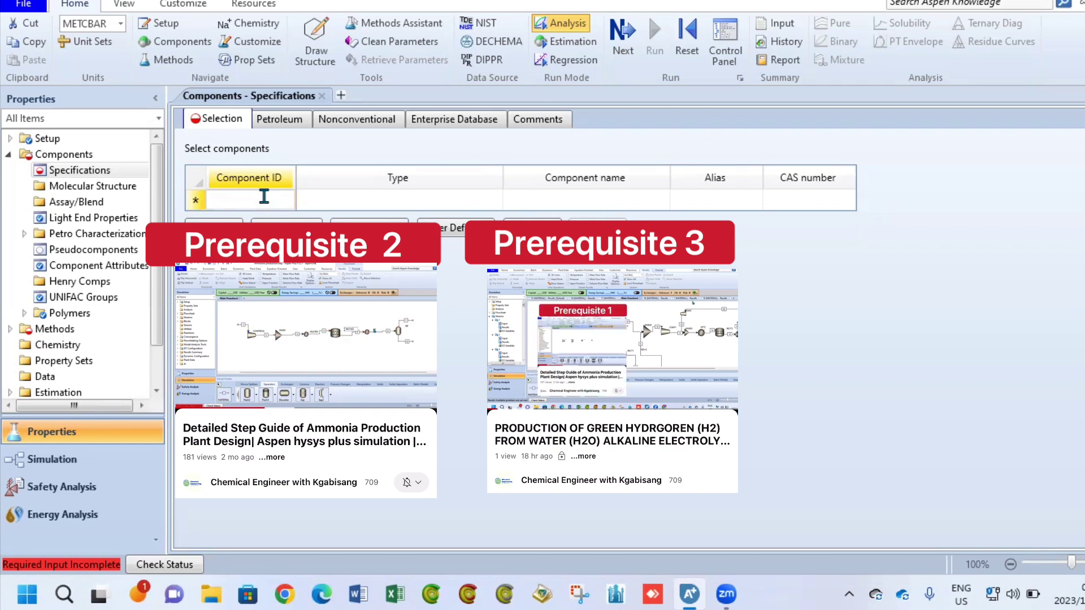
text(H2O)
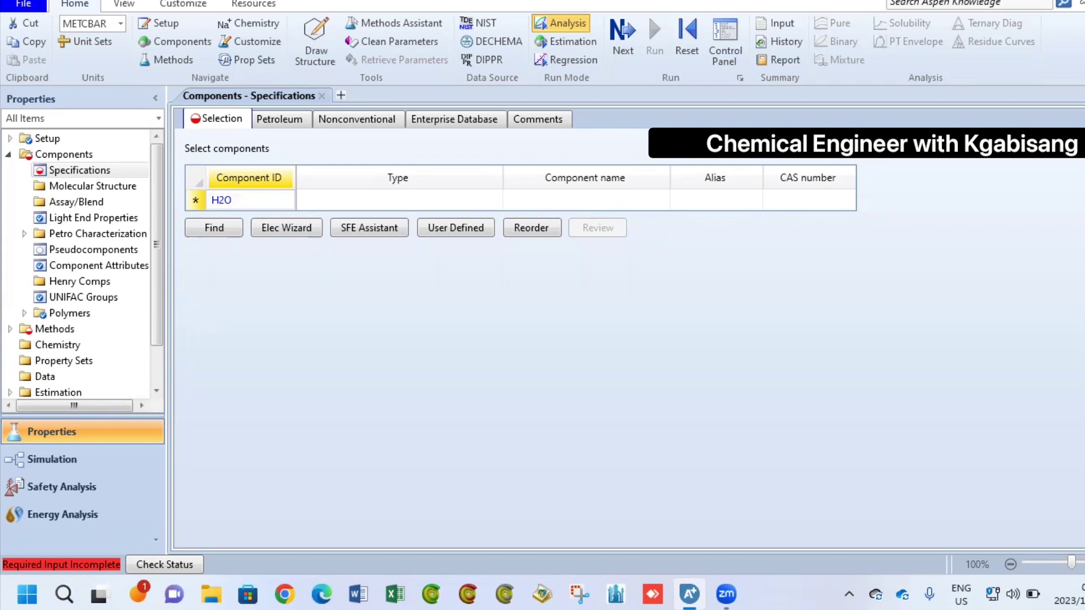
key(Return)
text(H2)
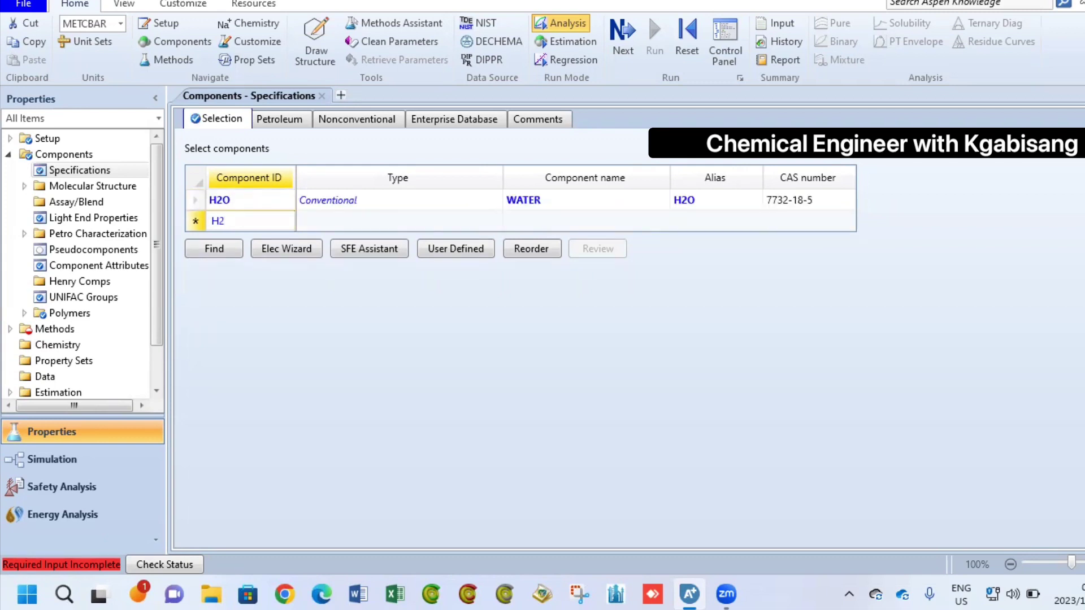
key(Return)
text(O2)
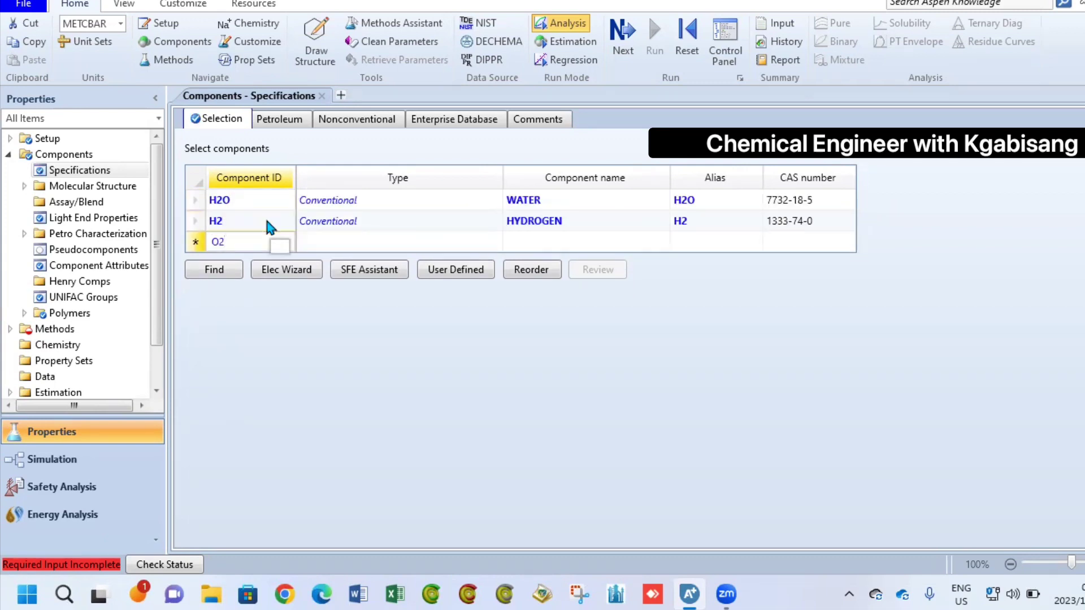
key(Return)
text(KO)
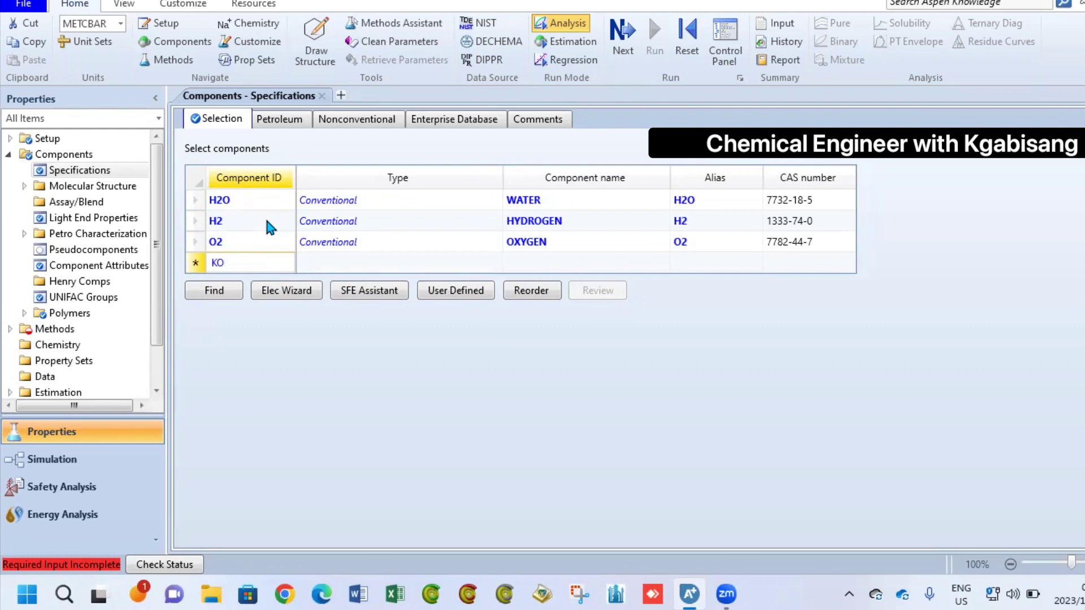
text(H)
key(Return)
Step: Run the Electrolyte Wizard with H+ ions and water dissociation, adding H+, K+ and OH-
click(296, 317)
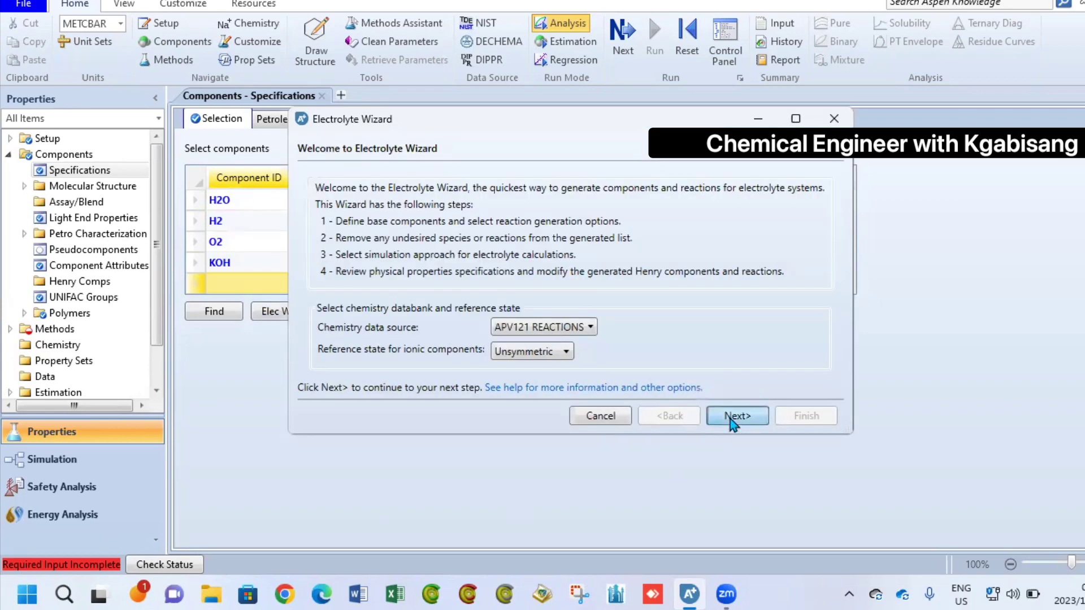
click(730, 418)
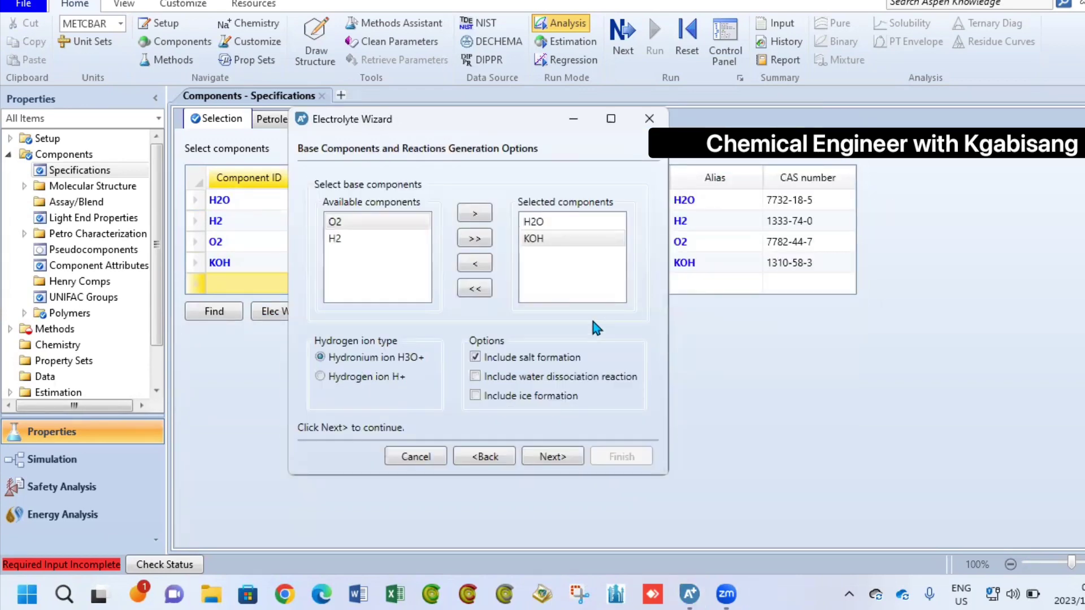
click(320, 378)
click(475, 377)
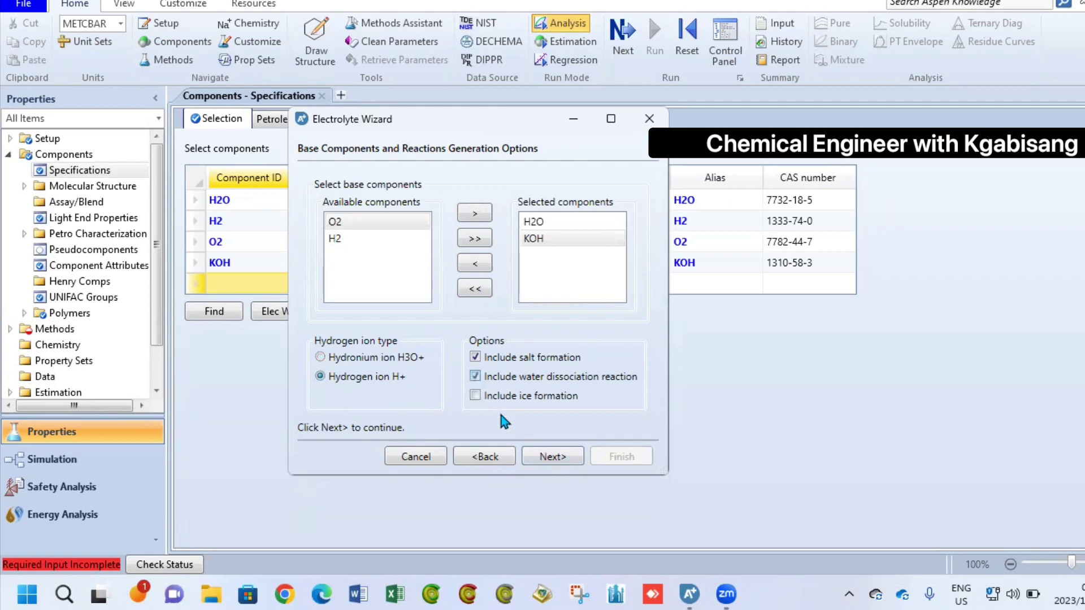
click(544, 460)
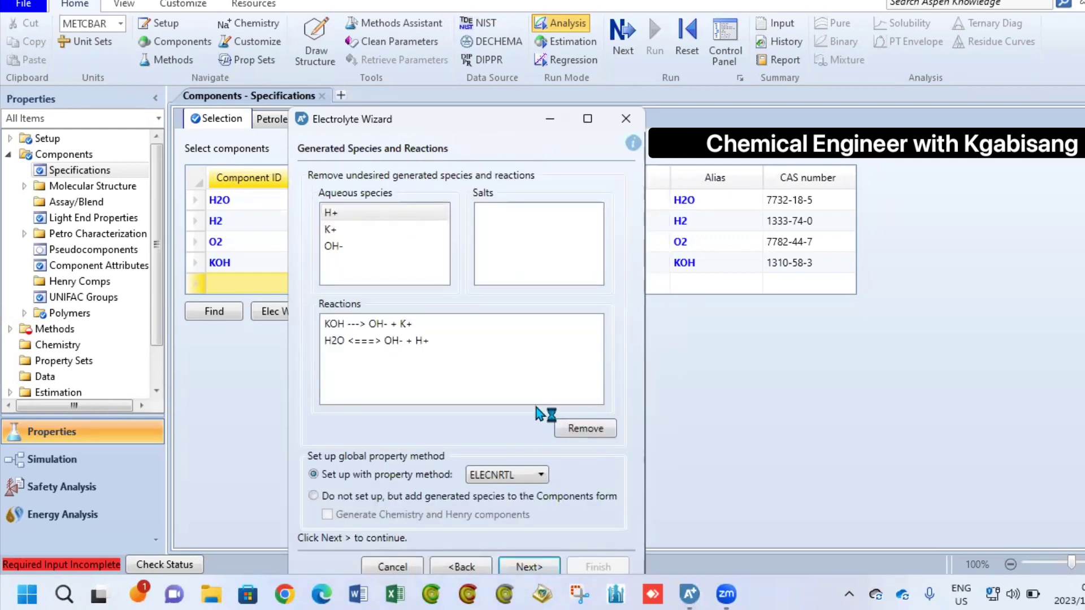
click(529, 568)
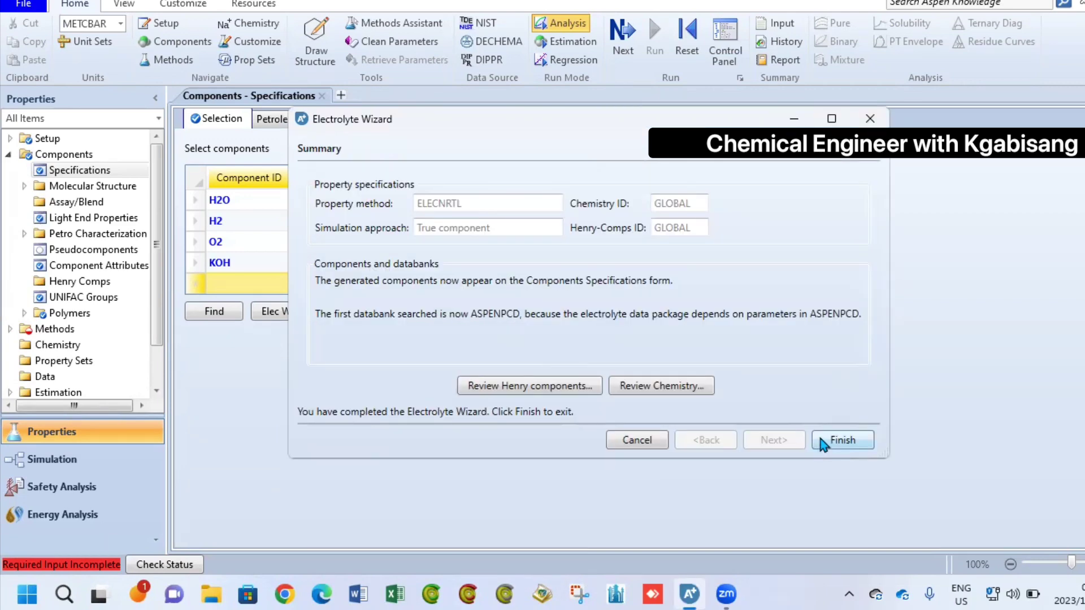
click(821, 442)
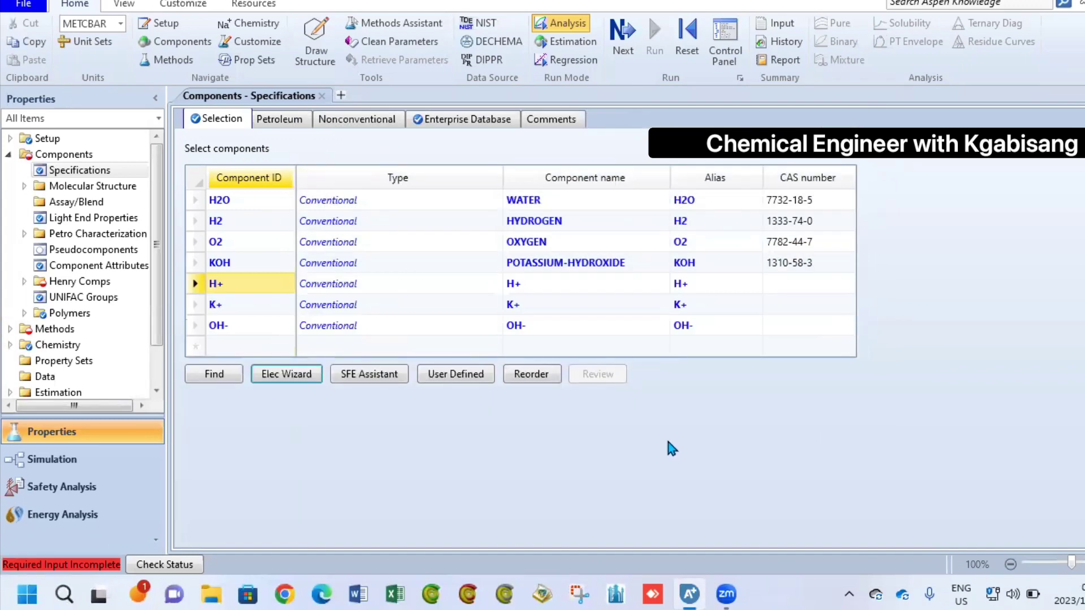
Step: Step through Methods and the electrolyte pair parameter forms, then confirm property input complete
click(79, 332)
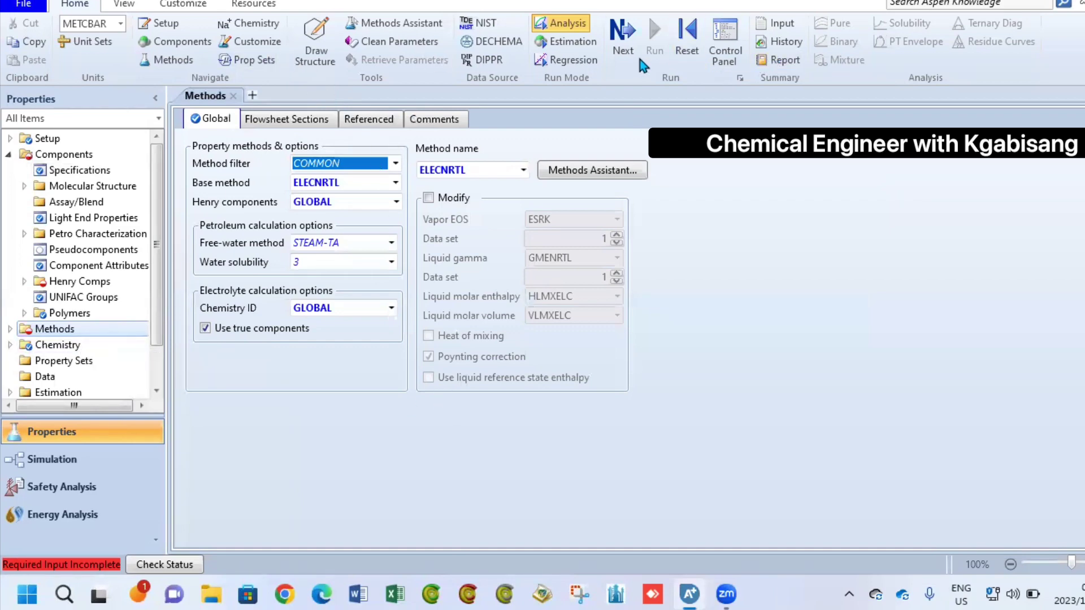
click(623, 39)
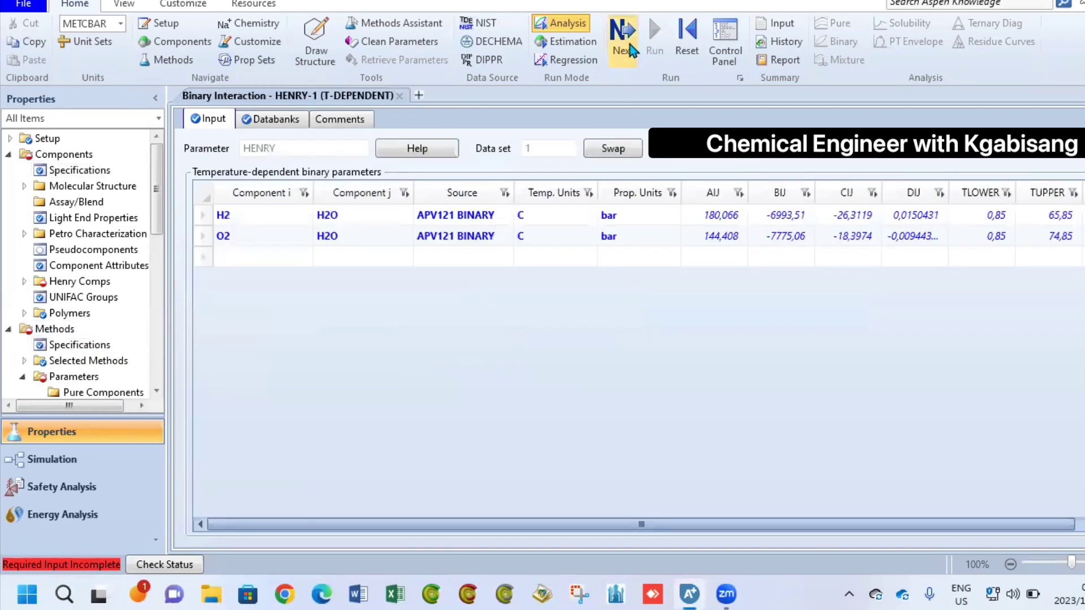
click(623, 40)
click(628, 46)
click(624, 43)
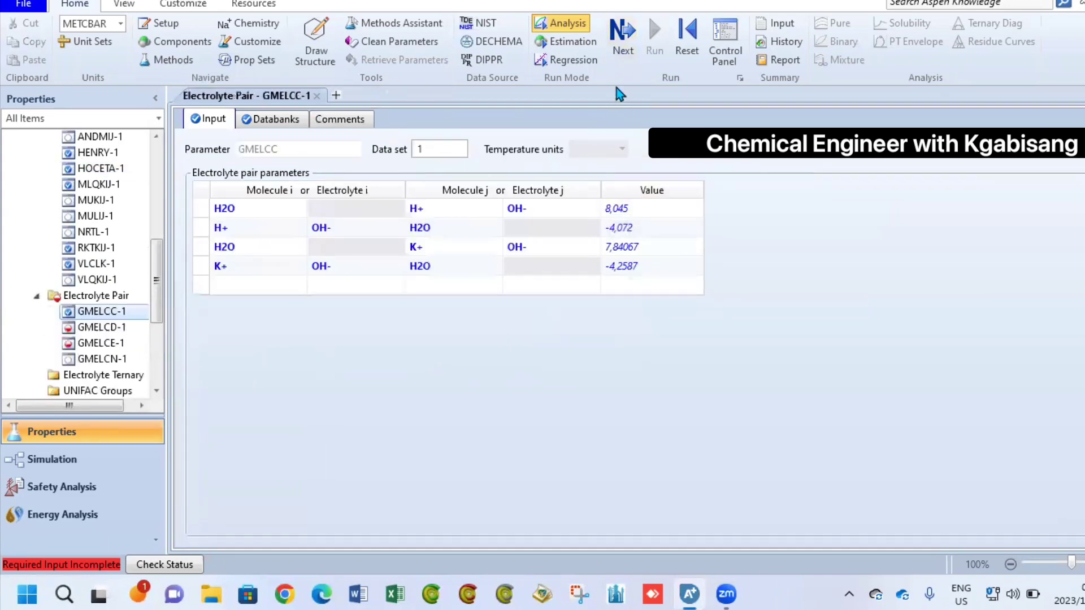
click(621, 39)
click(621, 36)
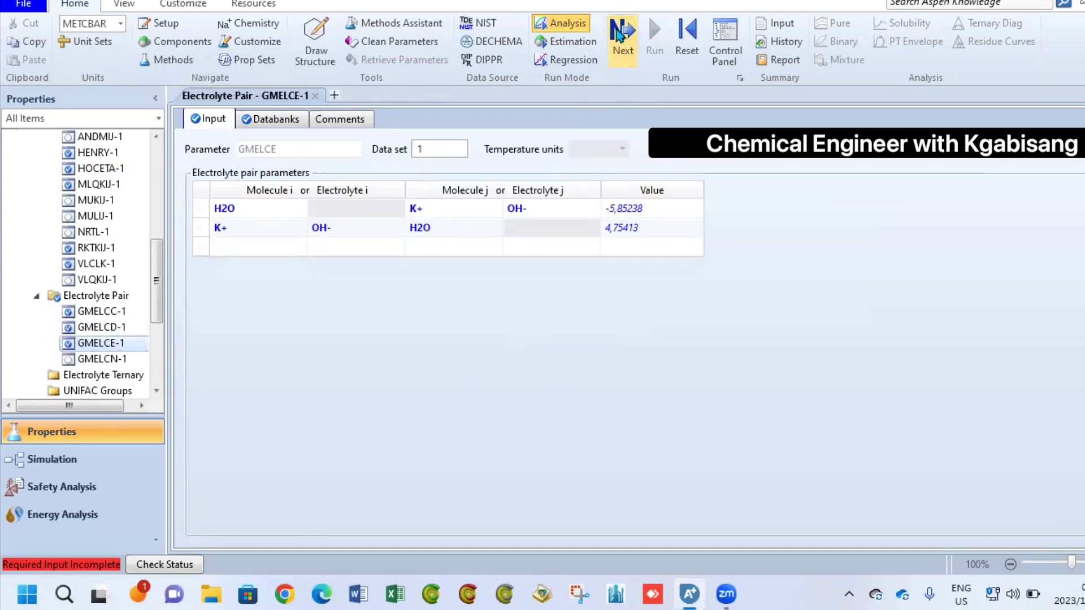
click(620, 35)
click(531, 352)
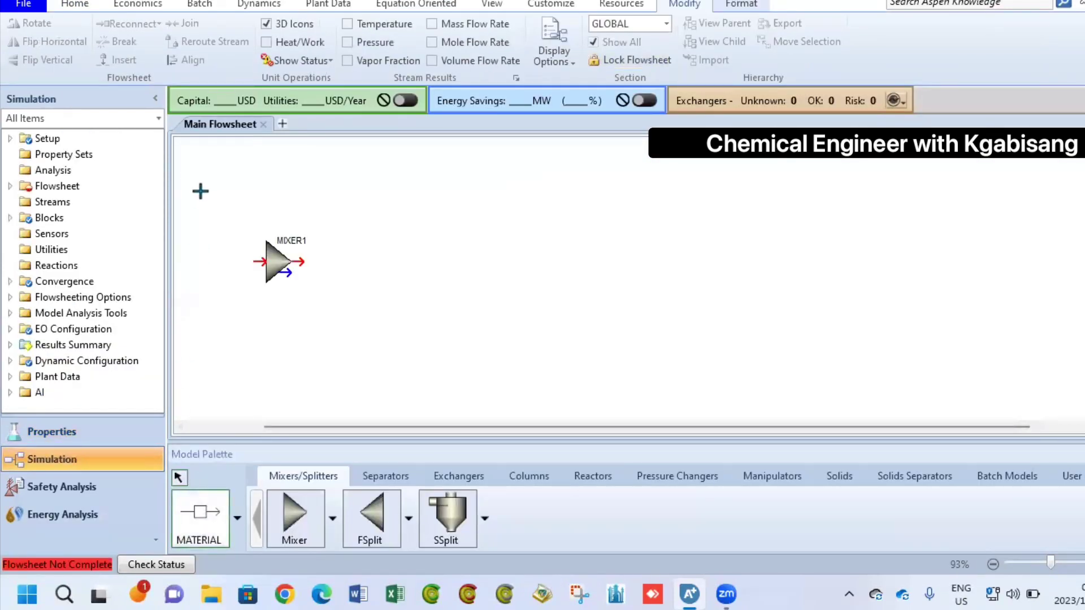
Step: Draw feed stream 1 into MIXER1's inlet and place a second stream 2
click(201, 210)
click(261, 261)
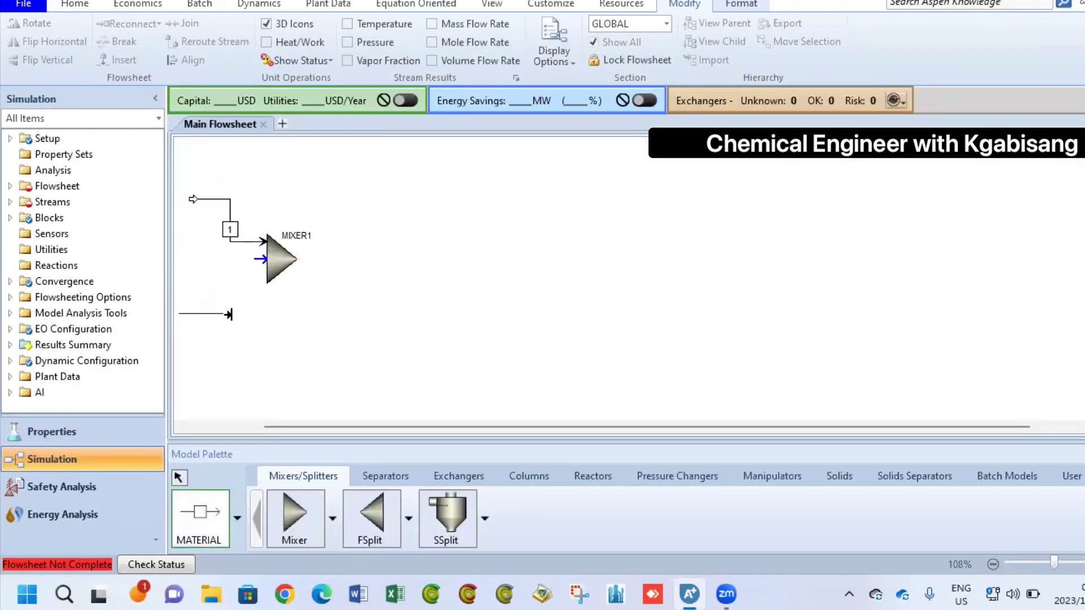
click(229, 314)
click(178, 477)
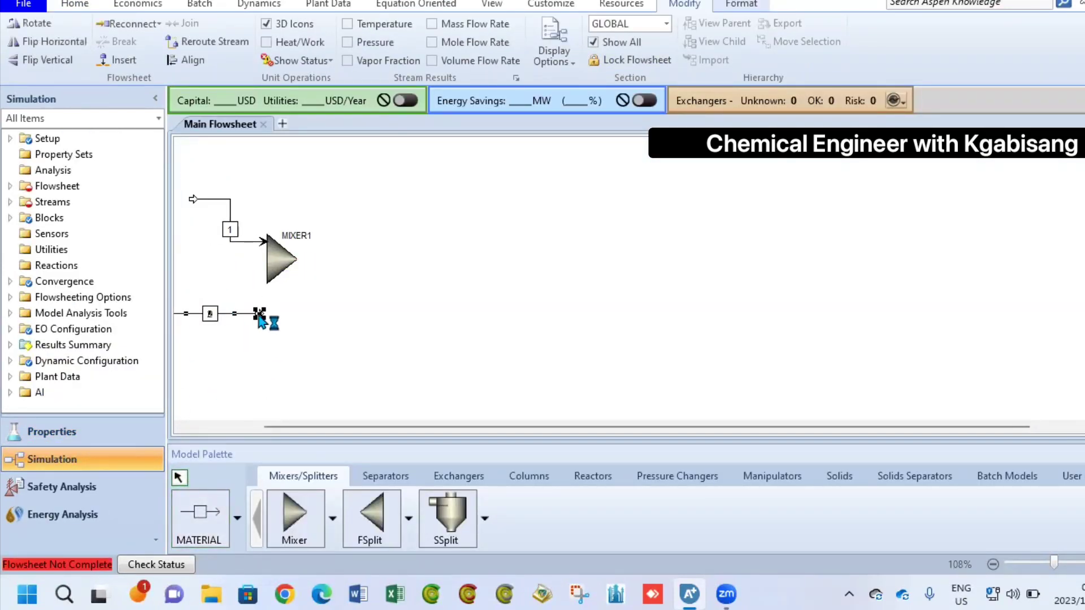
Step: Reattach stream 2 to MIXER1's inlet and add composition notes 'H20 = 0.2, KOH = 0.8' and 'H20 = 1'
right_click(308, 346)
mouse_move(407, 239)
click(446, 175)
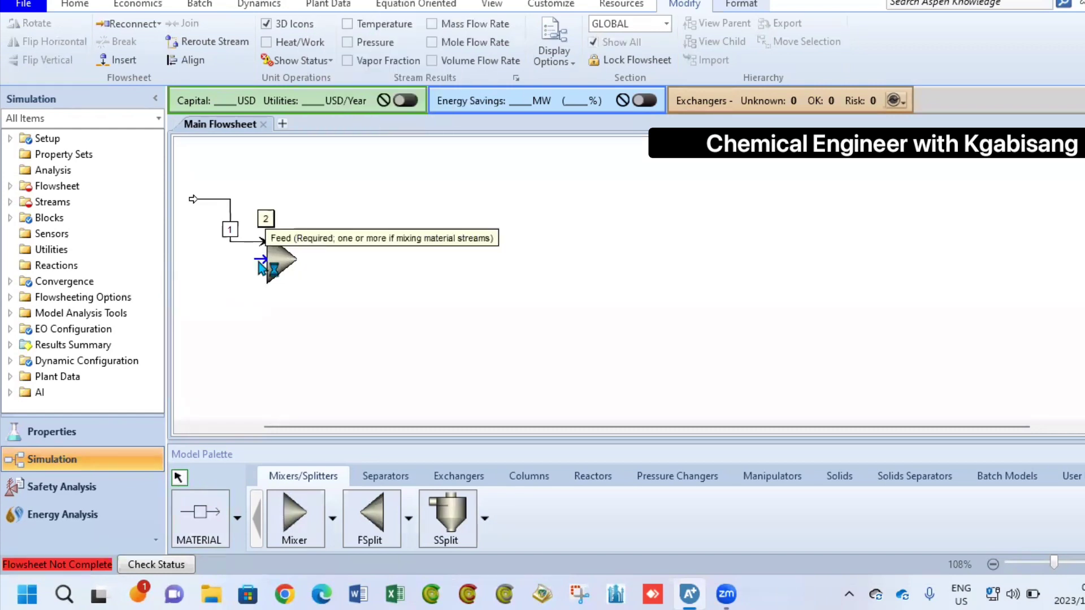
click(261, 261)
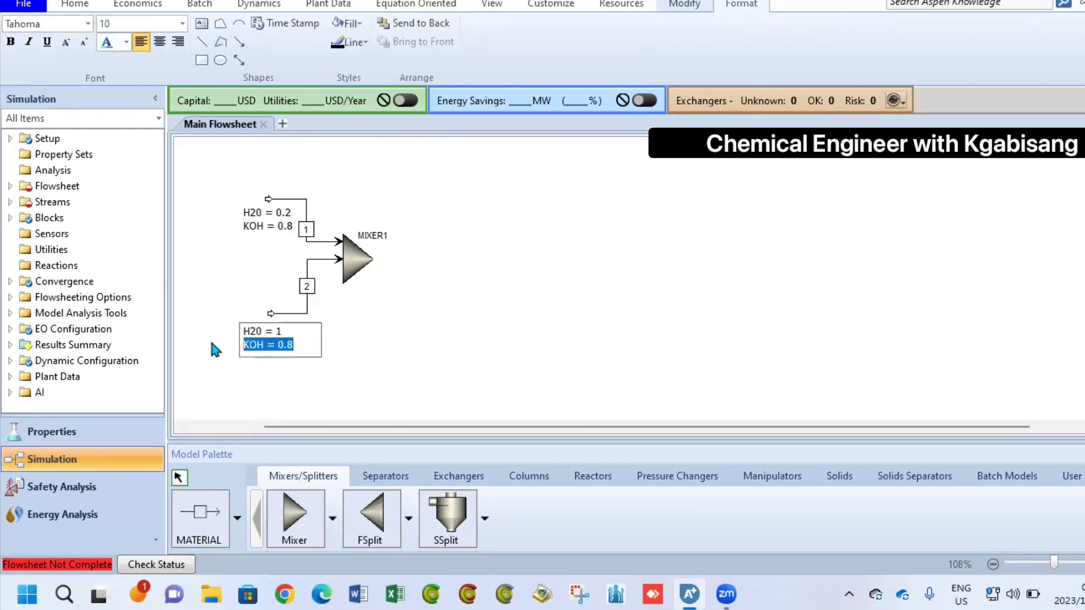
key(BackSpace)
click(403, 330)
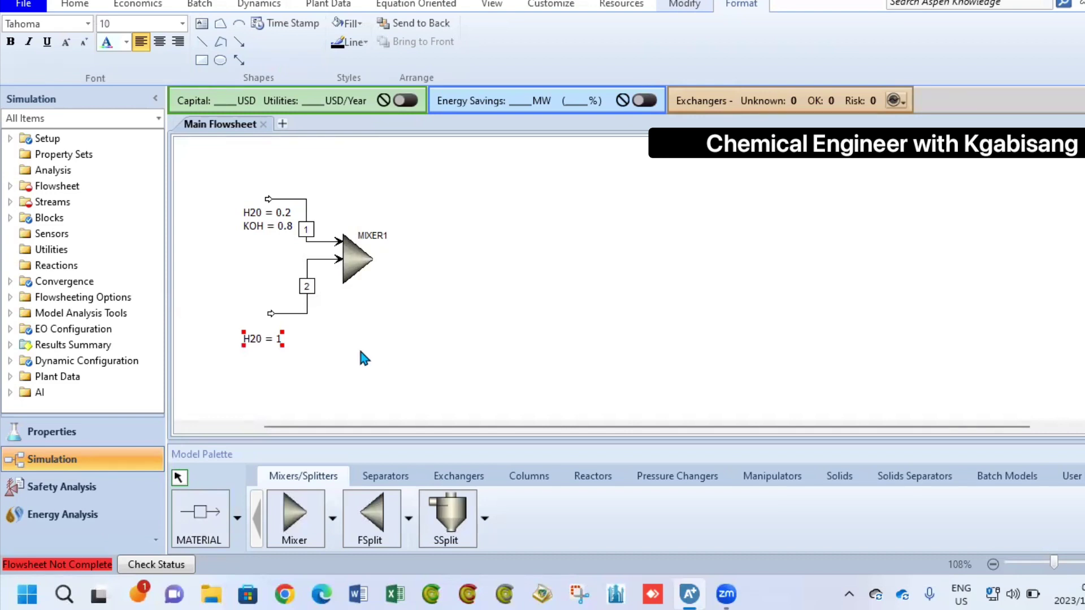
Step: Set feed stream 1 to 25 °C and 1 bar
double_click(307, 205)
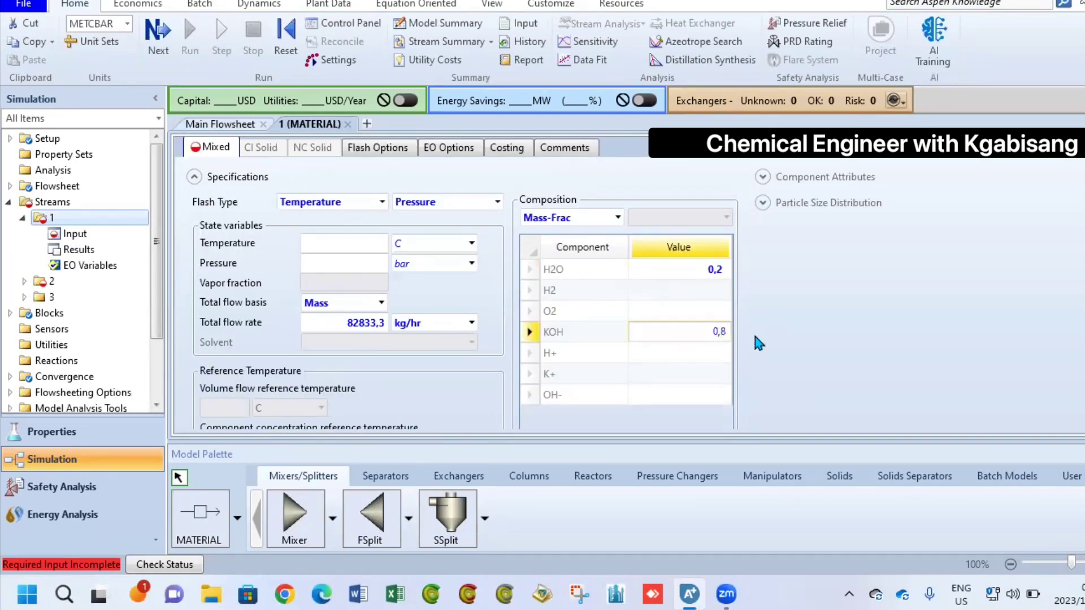
click(351, 242)
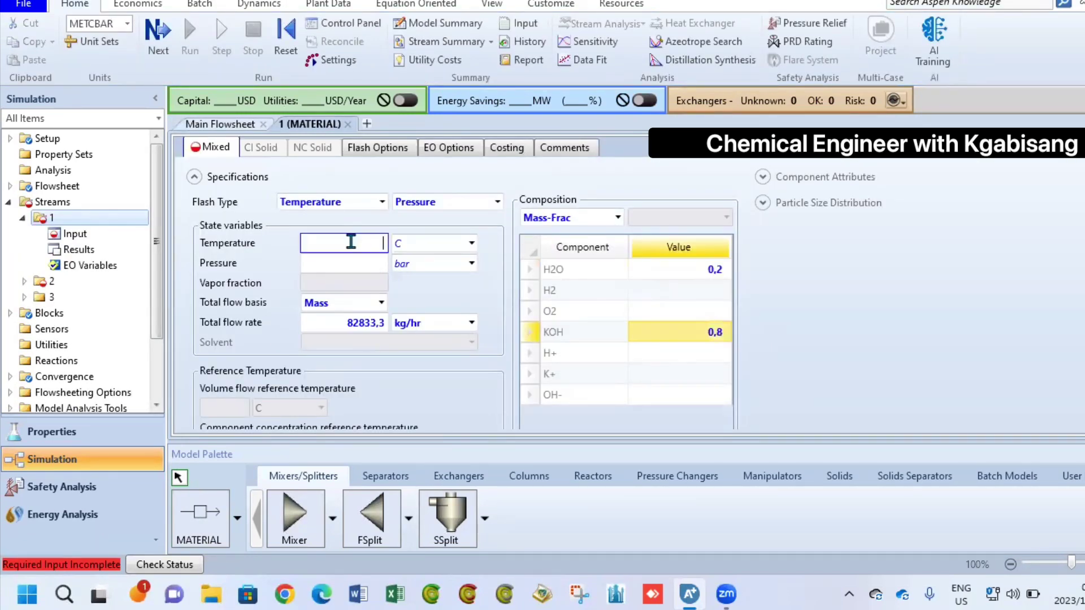
text(25)
key(Tab)
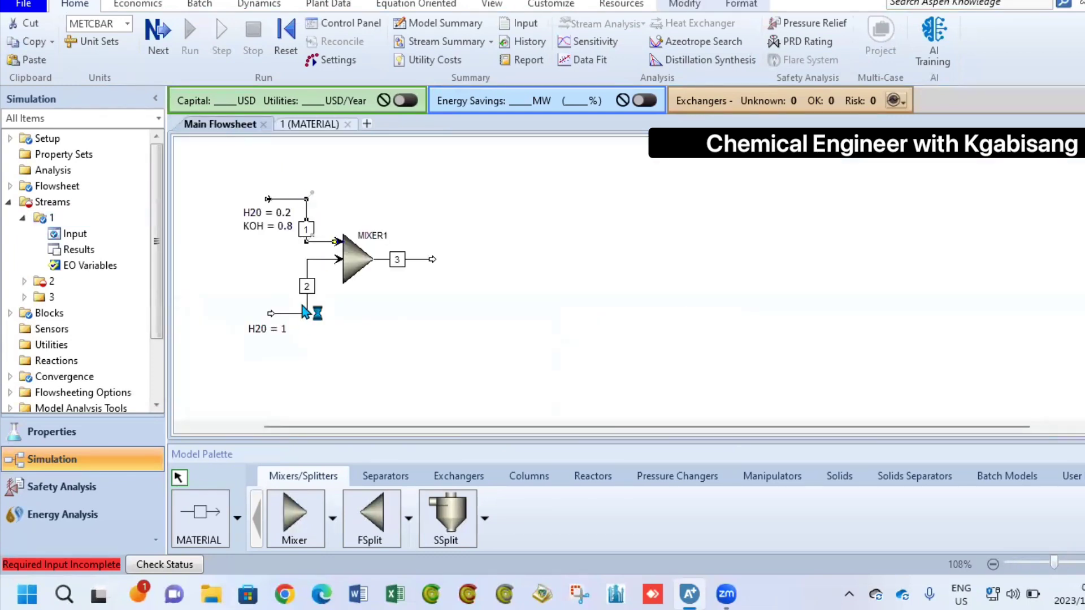
Step: Give stream 2 a total mass flow of 3913250 kg/hr as pure water
double_click(306, 313)
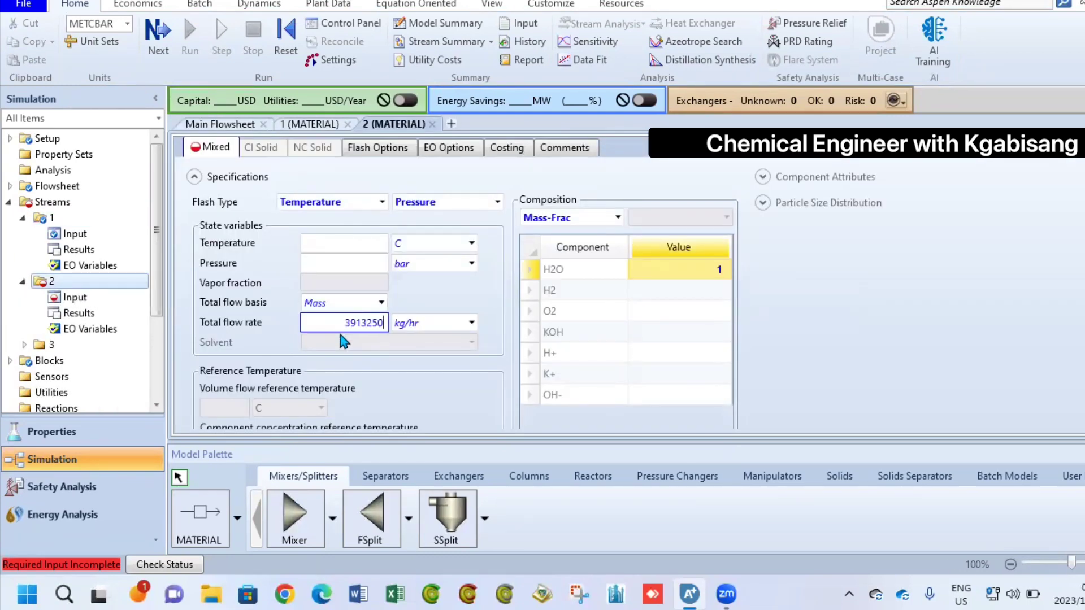
text(,00)
key(Return)
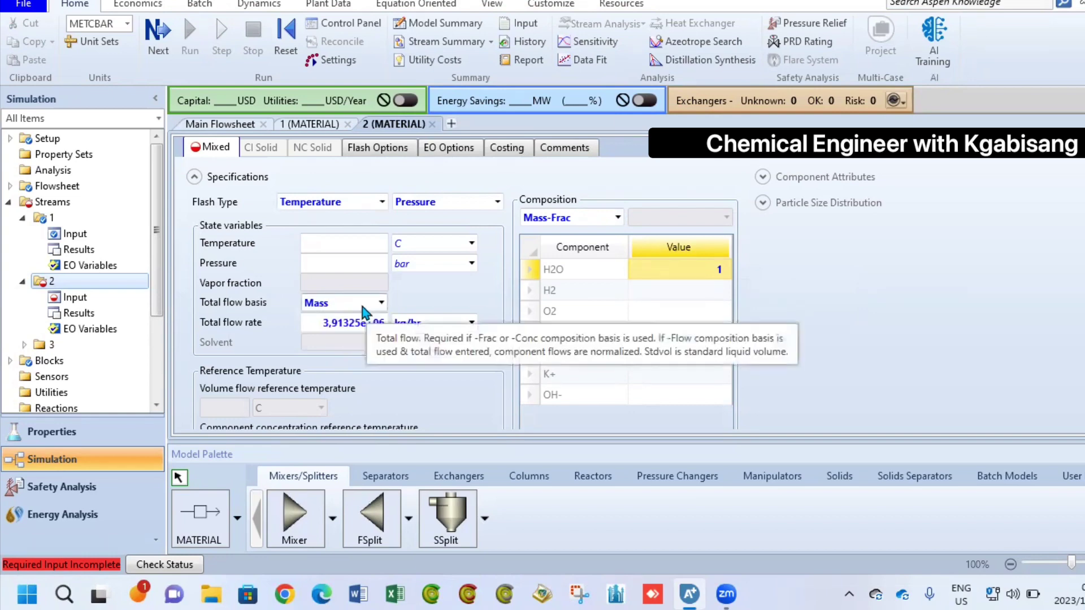
click(252, 124)
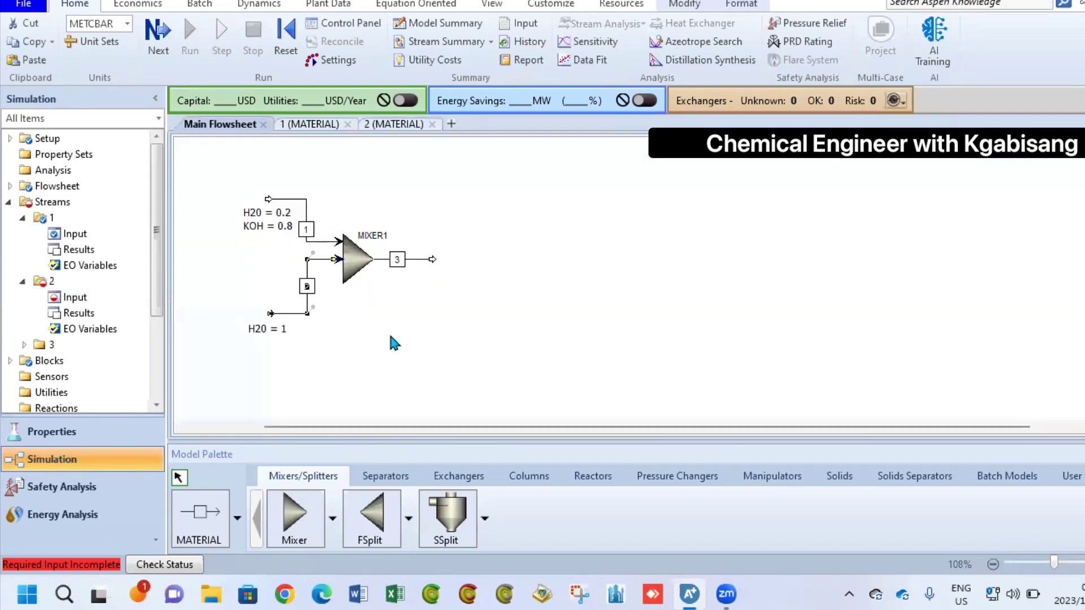
Step: Complete stream 2's remaining inputs at 25 °C and 1 bar and solve the mixer
double_click(359, 251)
click(235, 128)
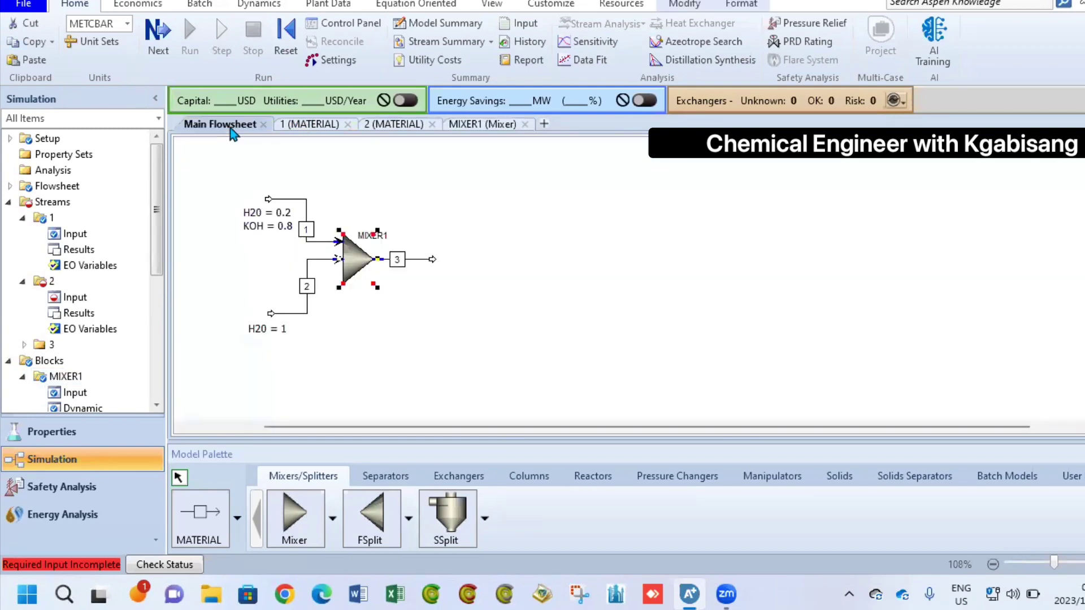
click(158, 34)
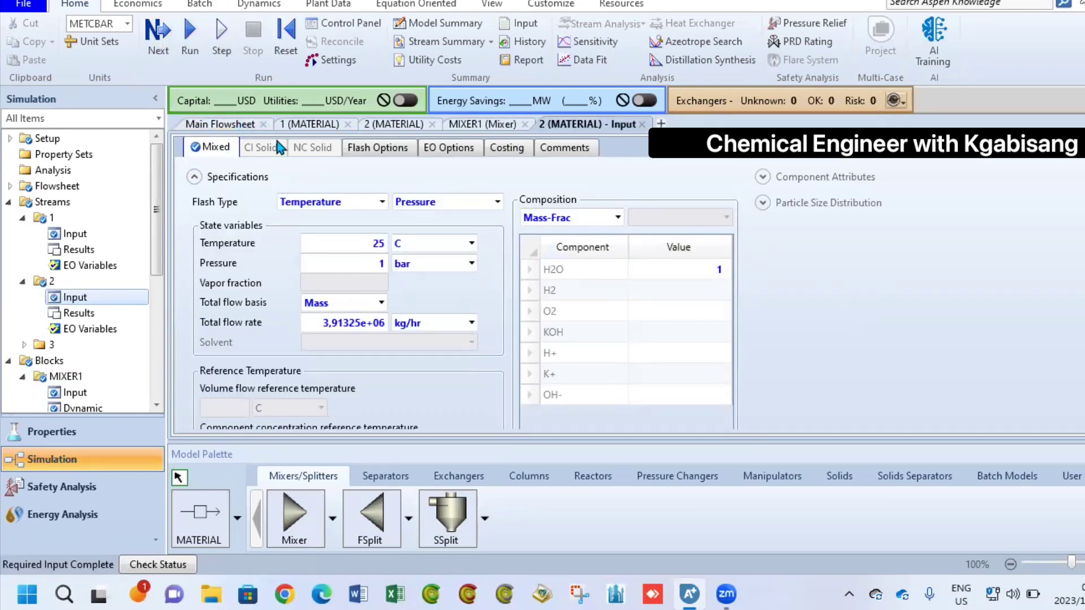
click(248, 125)
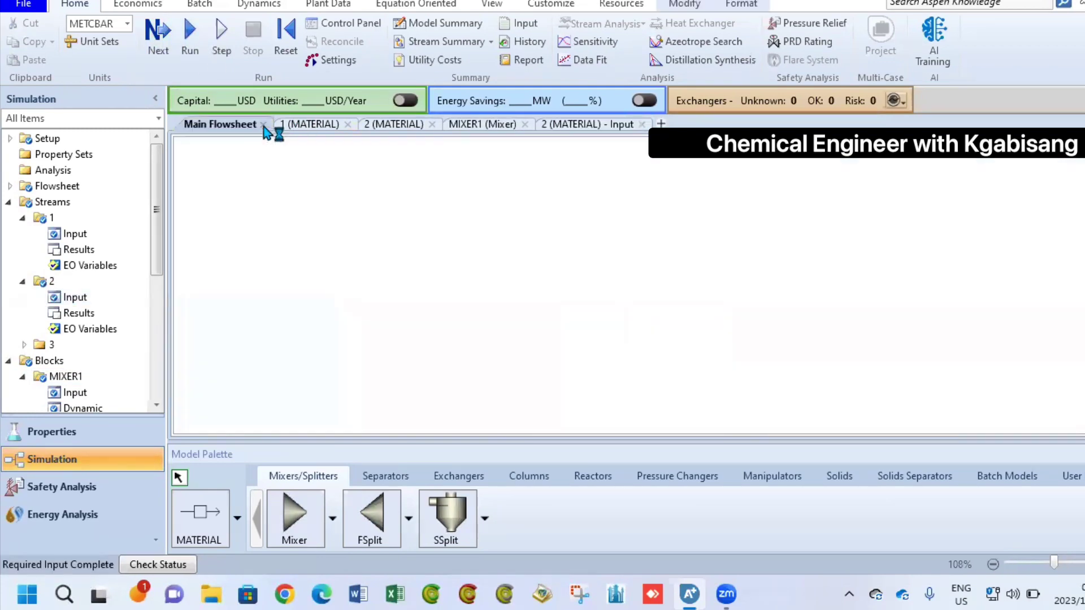
Step: Show the Stream Summary results for all streams
click(490, 41)
click(441, 61)
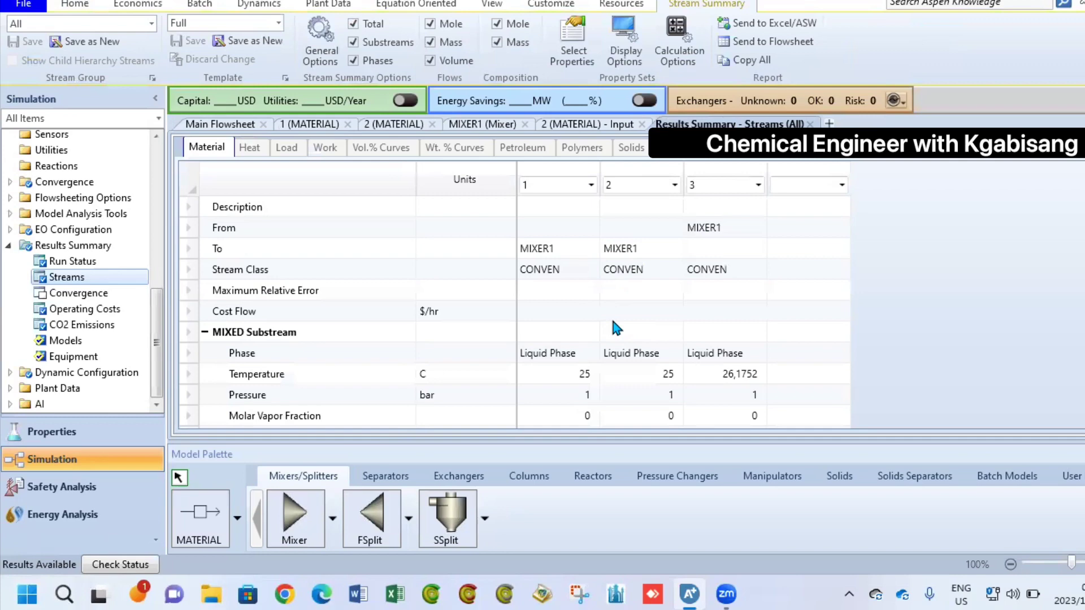
scroll(610, 316, down, 4)
scroll(612, 317, down, 3)
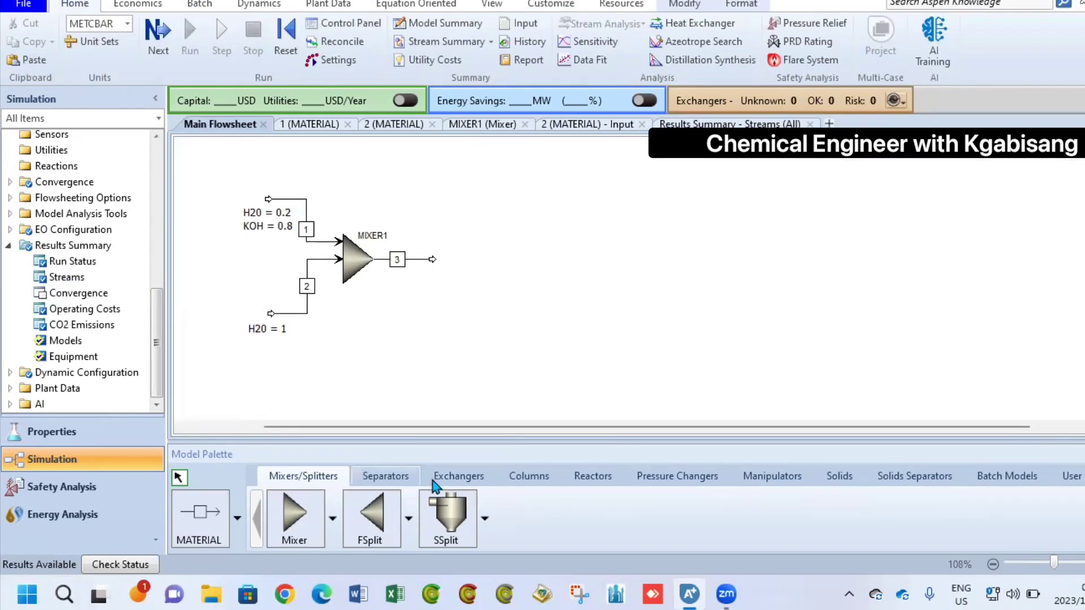
Step: Place a Heater from the Exchangers palette at the end of stream 3
click(455, 477)
click(295, 514)
click(439, 260)
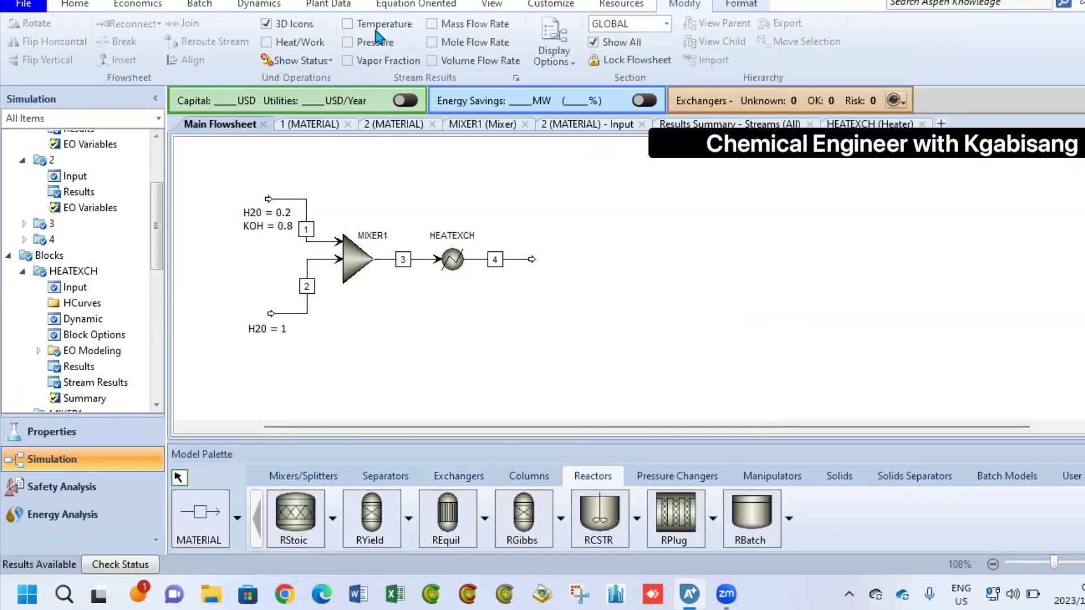
Step: Show pressure labels and place an RStoic reactor at the end of stream 4
click(377, 43)
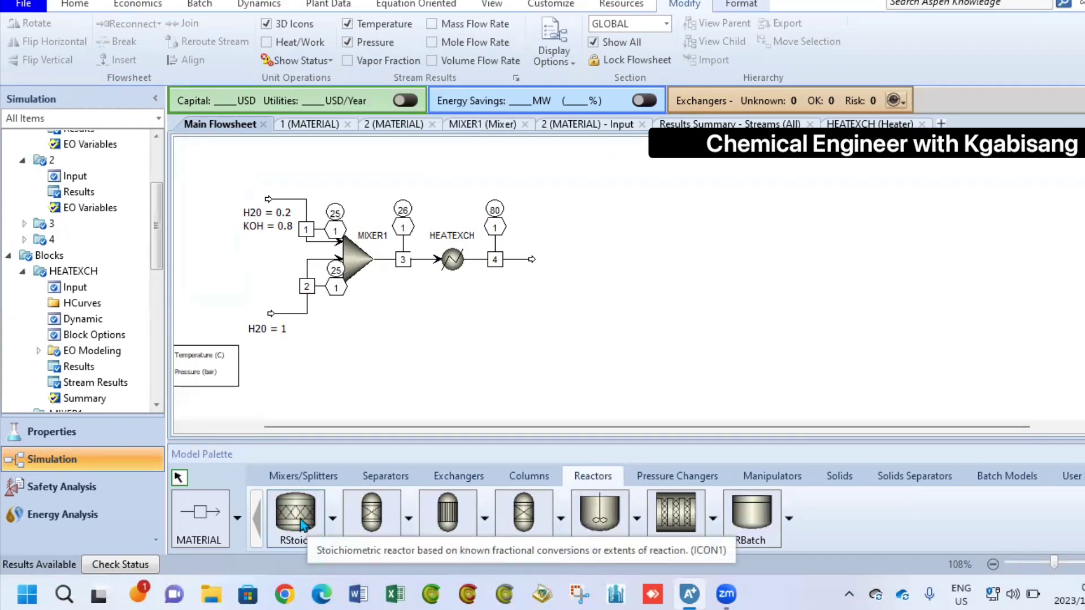
click(295, 514)
click(560, 261)
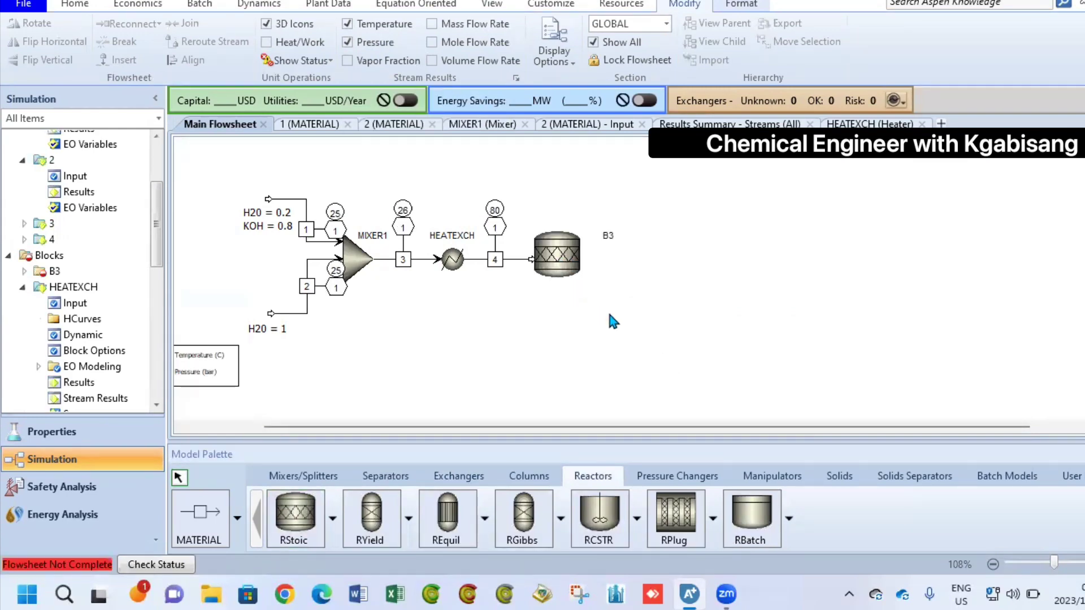
Step: Set the reactor to 93 °C and 1 bar
double_click(554, 259)
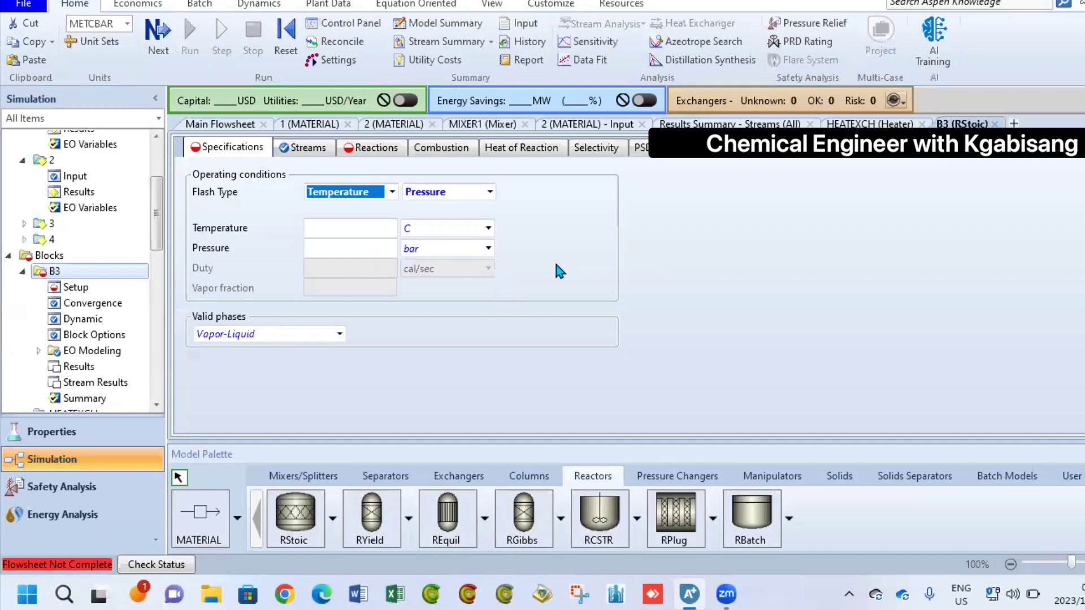
click(350, 229)
text(93)
click(373, 249)
text(1)
key(Return)
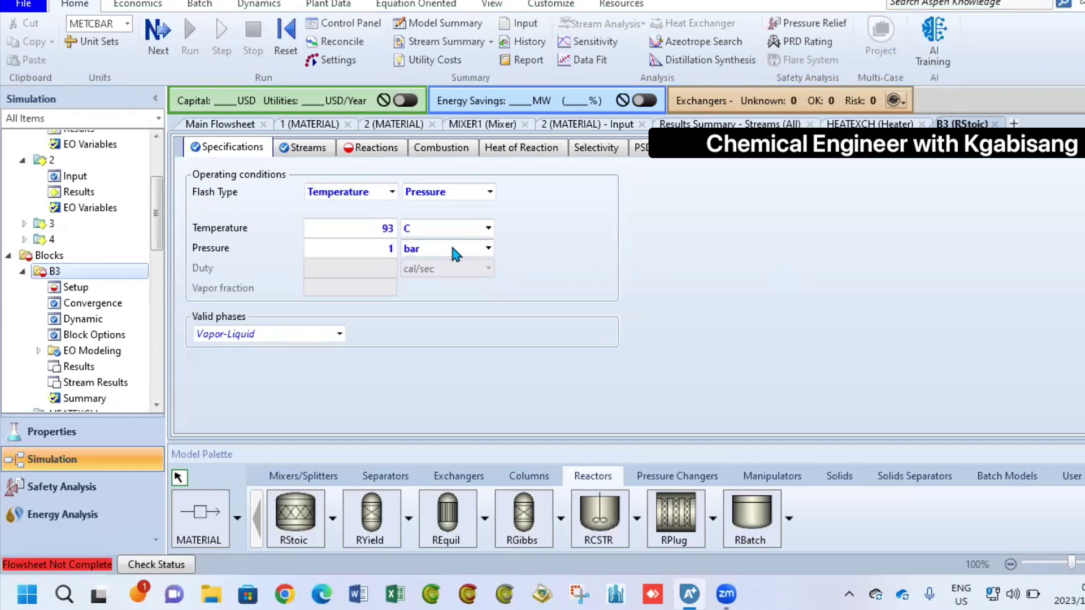
Step: Add reaction H2O → H2 + O2 with 0.4 fractional conversion of H2O, then run
click(286, 232)
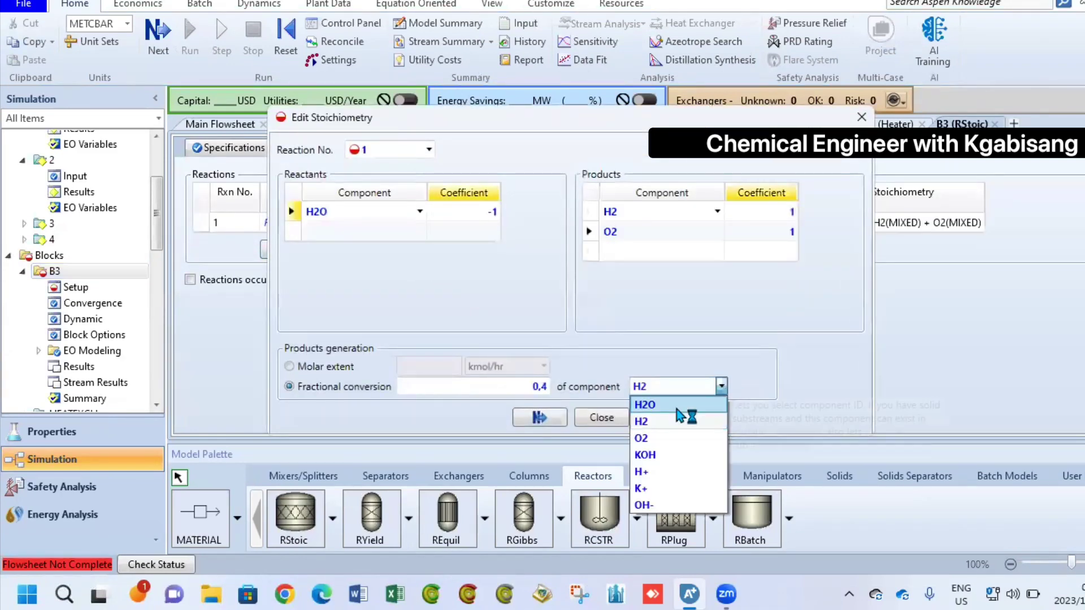
click(673, 402)
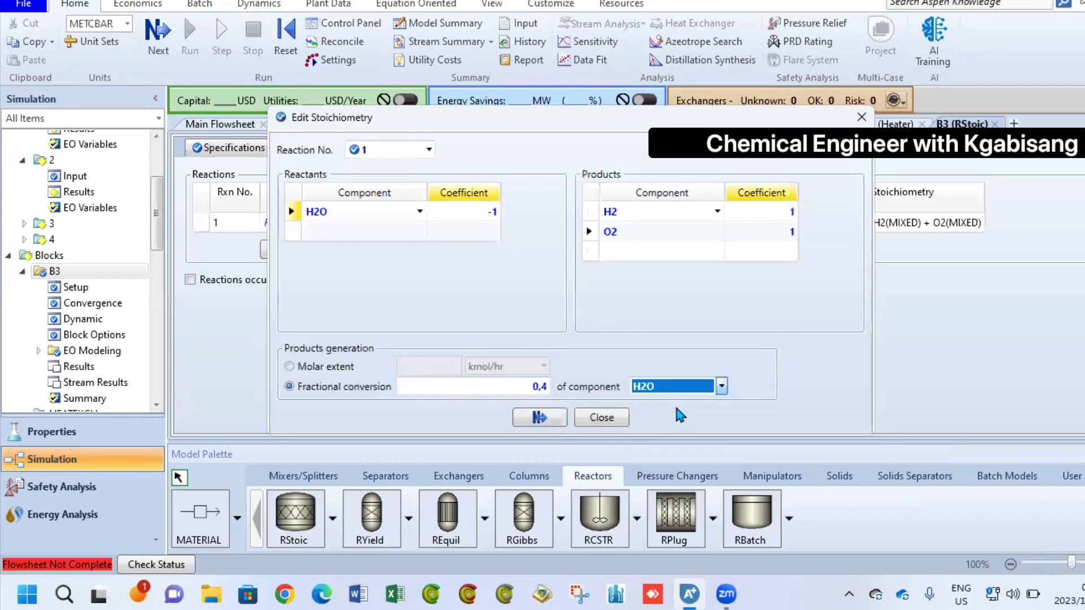
click(565, 419)
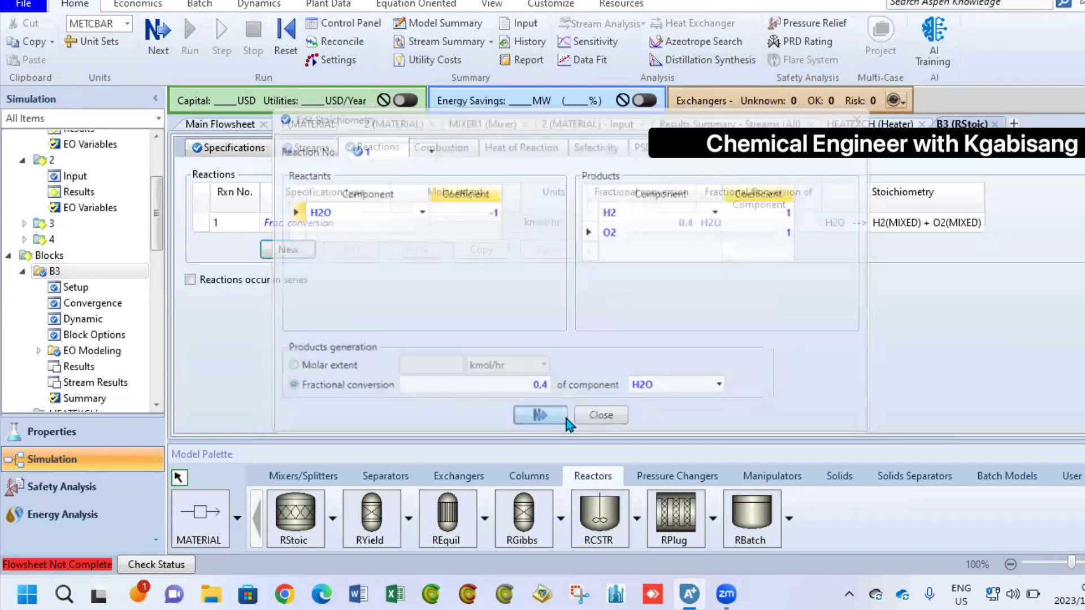
click(252, 126)
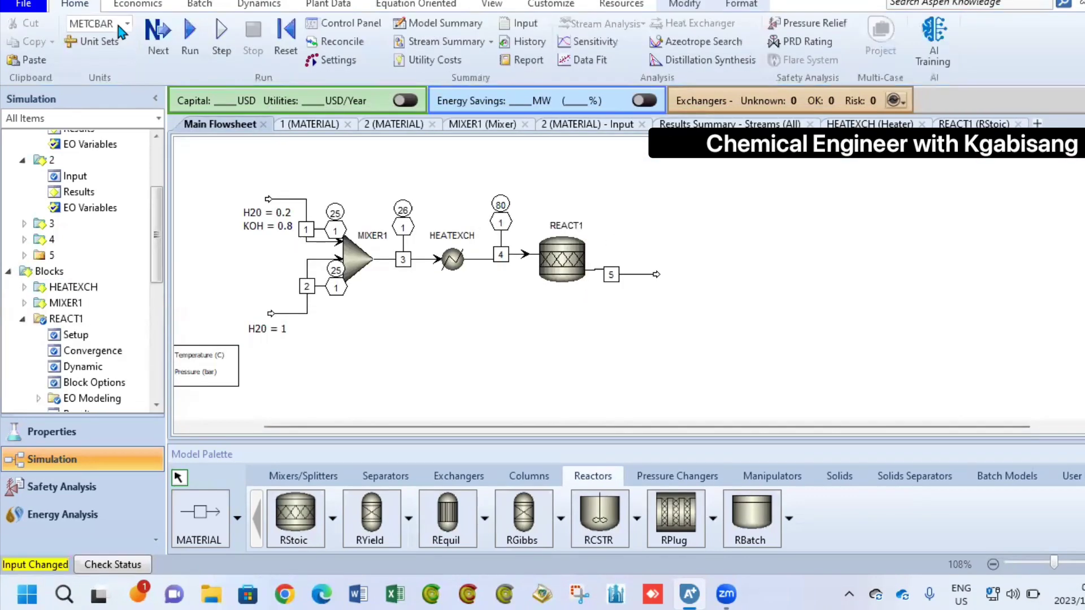
key(F5)
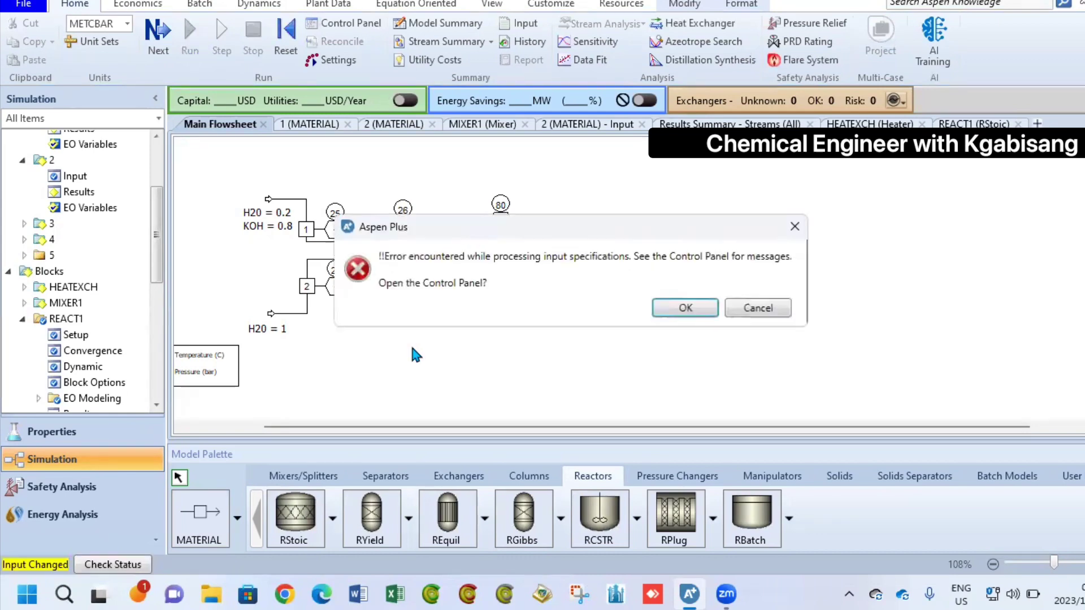
Step: Fix REACT1's reaction error by rebalancing to 2 H2O → 2 H2 + O2 at 0.4 conversion, then rerun
click(686, 307)
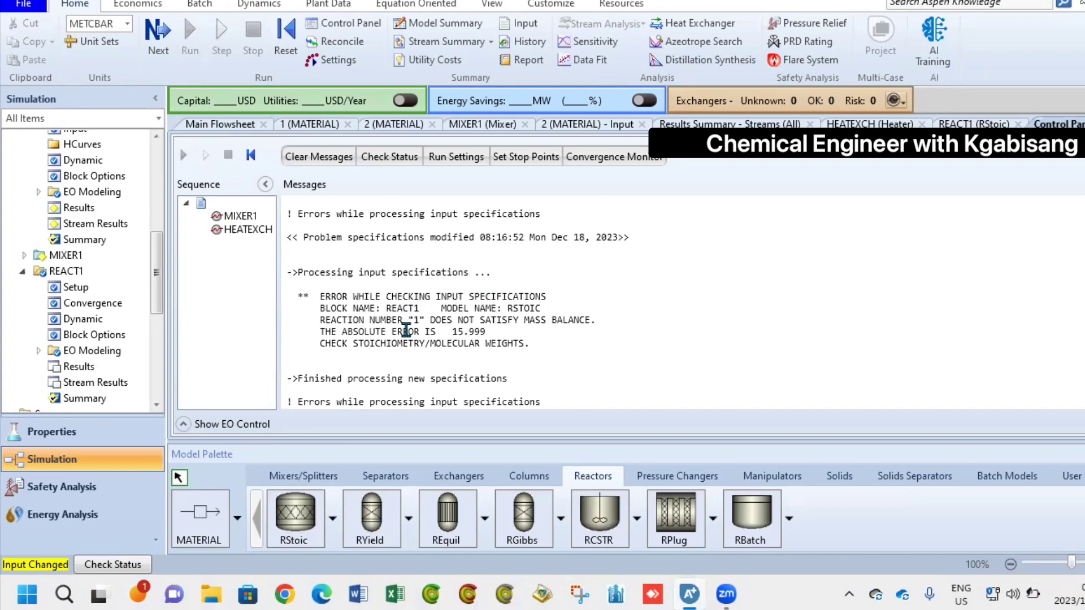
double_click(461, 339)
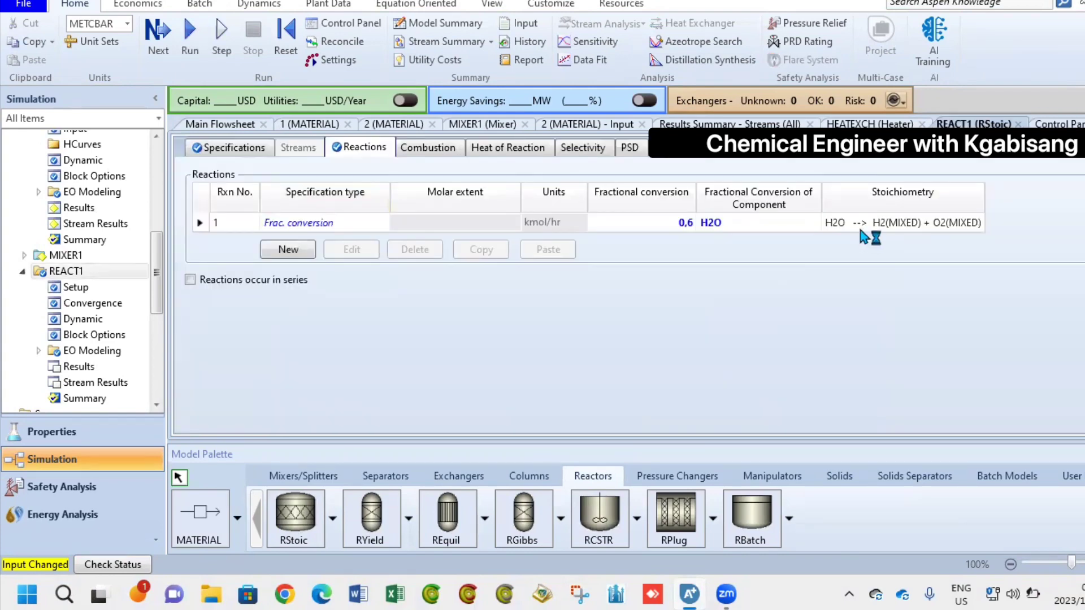
click(350, 222)
click(350, 250)
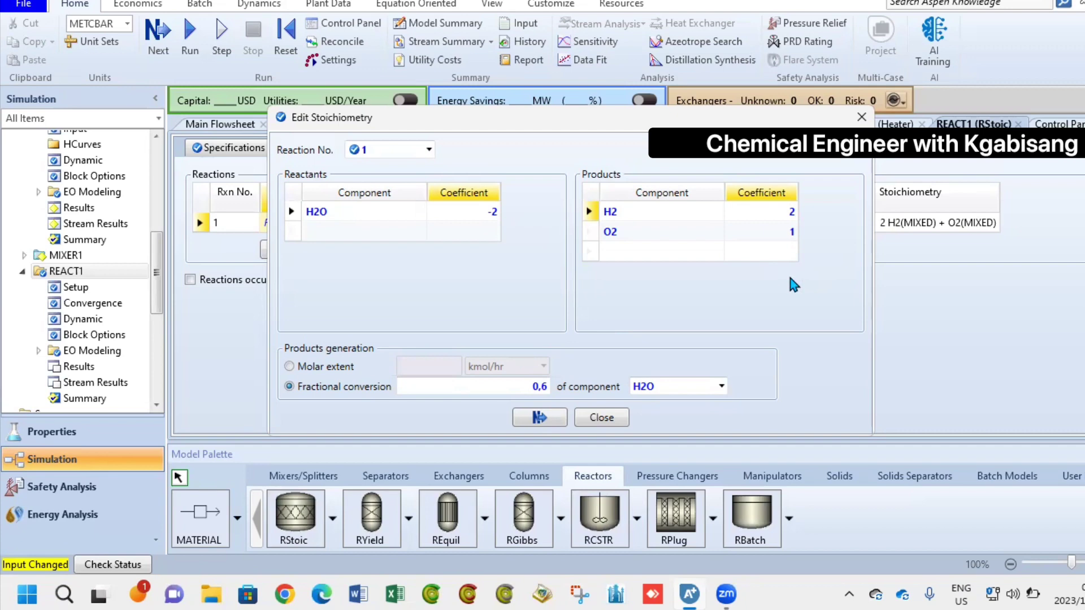
click(537, 387)
text(0,4)
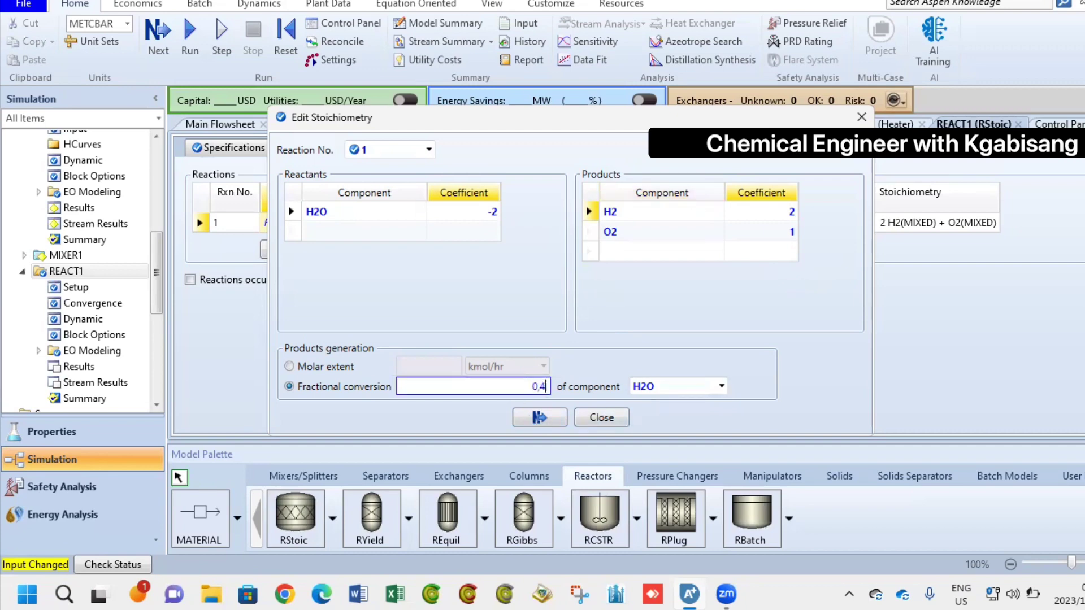
click(539, 417)
click(192, 48)
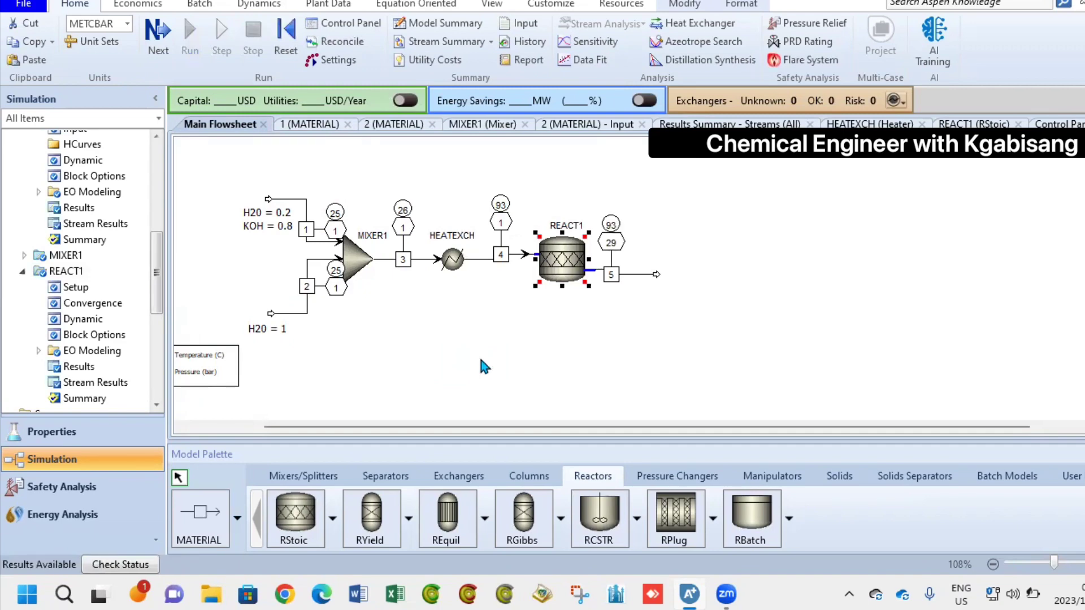
Step: Show the Stream Summary results for all streams
click(490, 41)
click(421, 63)
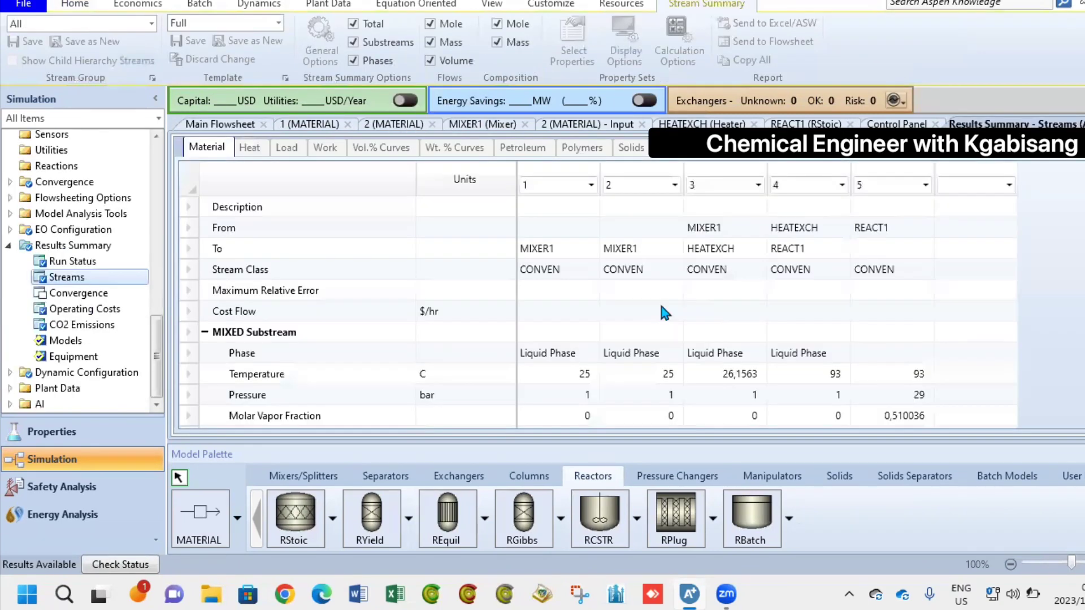
scroll(908, 374, down, 2)
scroll(909, 373, down, 5)
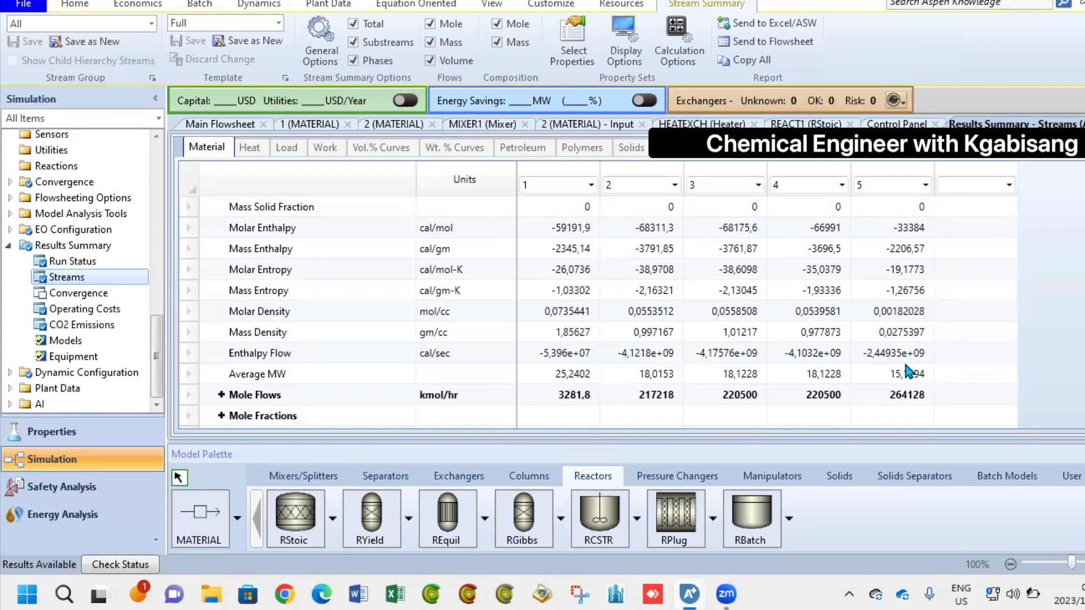
scroll(904, 377, down, 1)
Step: Expand the mass flows and mass fractions rows in the Results Summary - Streams table
click(221, 269)
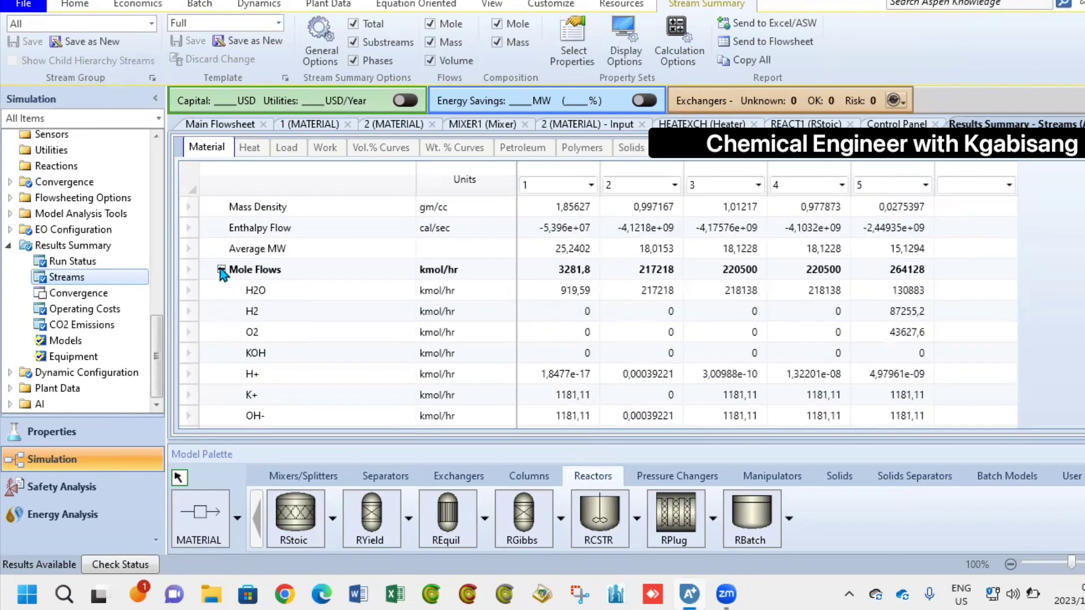
click(221, 270)
click(221, 311)
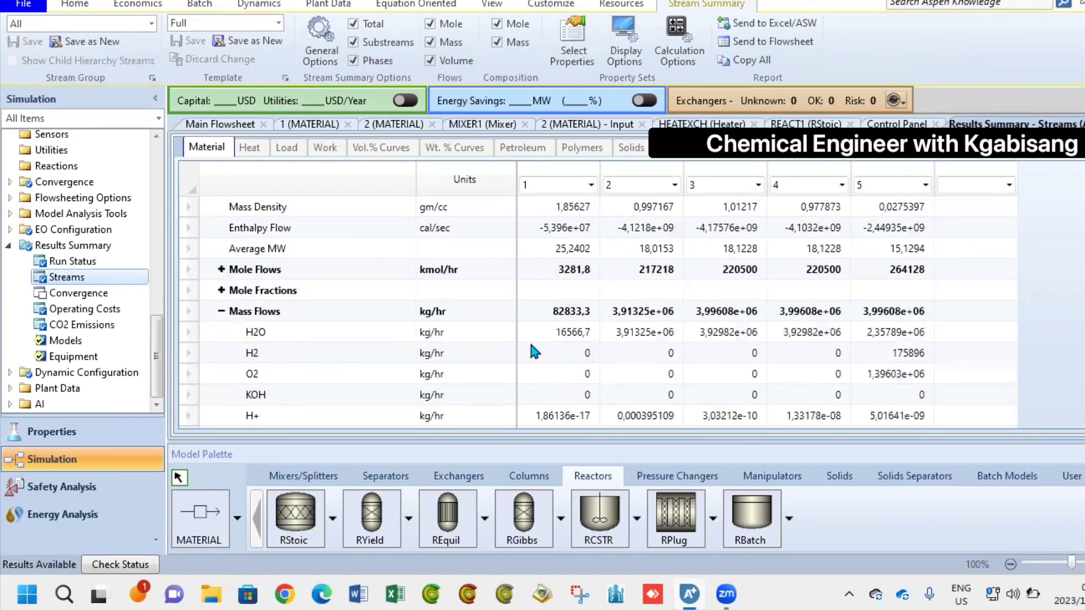
scroll(556, 364, down, 1)
scroll(555, 365, down, 1)
click(221, 415)
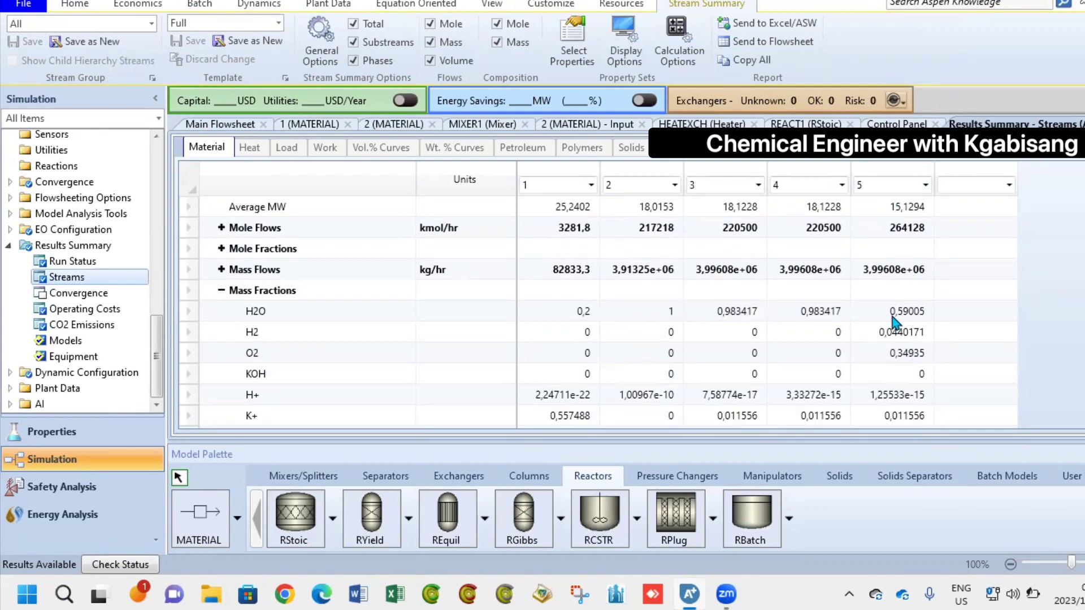
scroll(894, 323, down, 3)
click(219, 124)
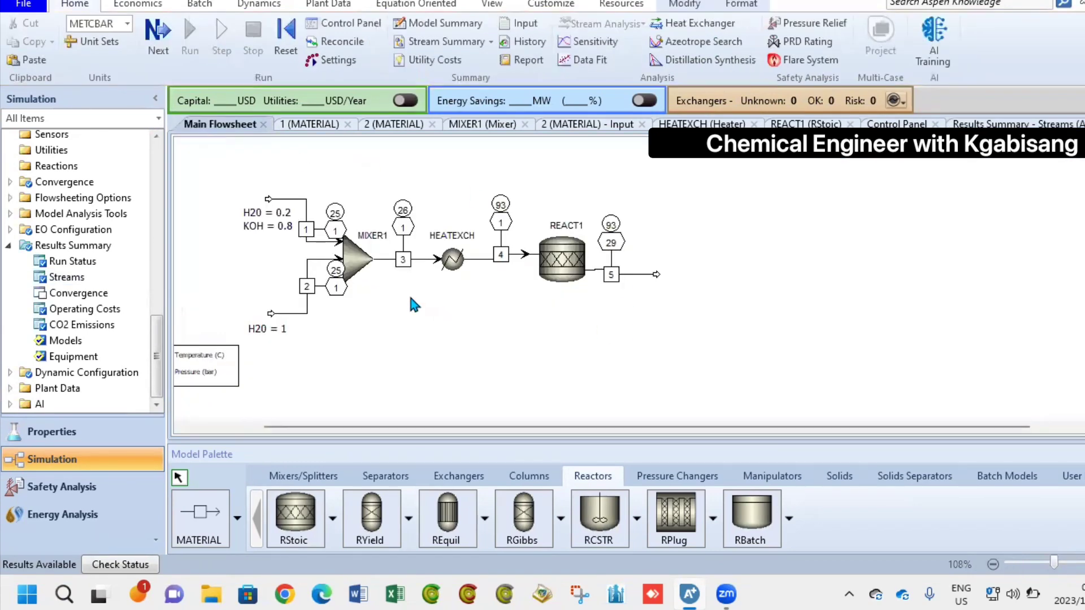
key(ctrl+Tab)
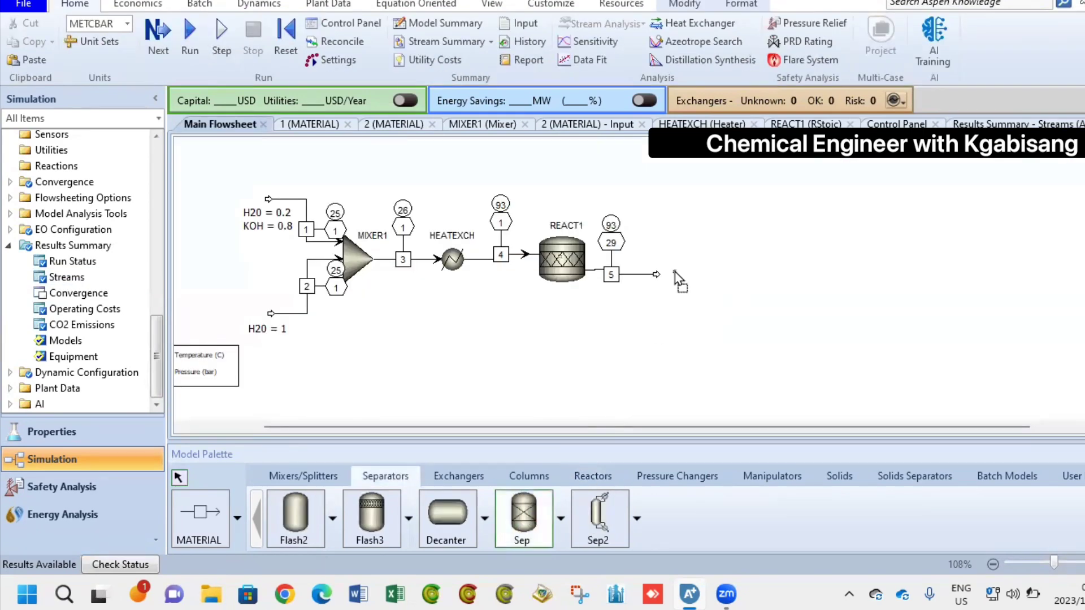
Step: Place separator SEP1 after REACT1 with outlet streams 6 and 7
click(676, 269)
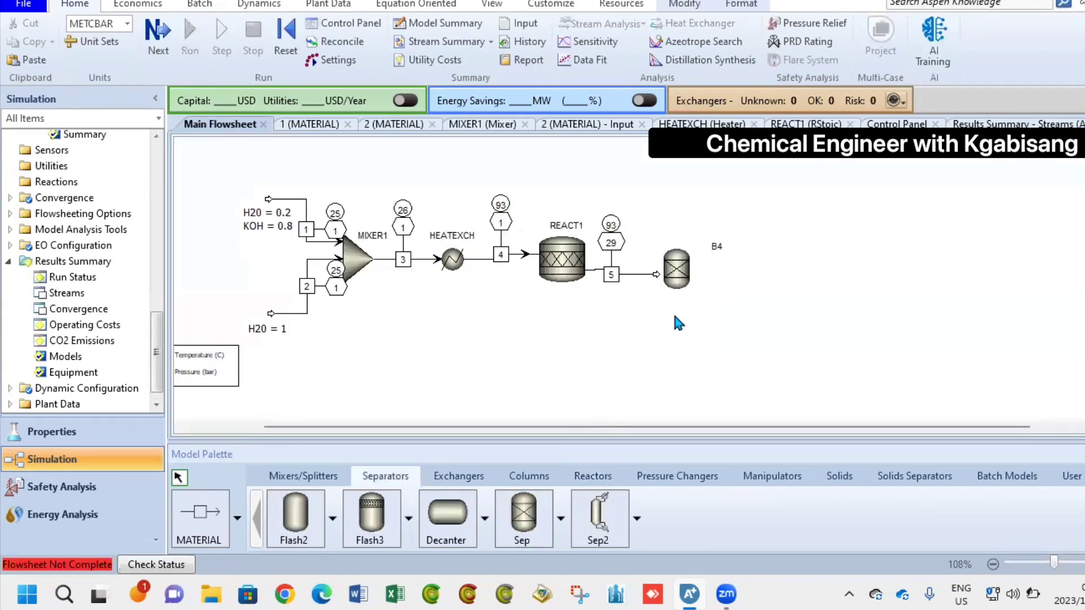
click(187, 523)
click(703, 270)
click(735, 271)
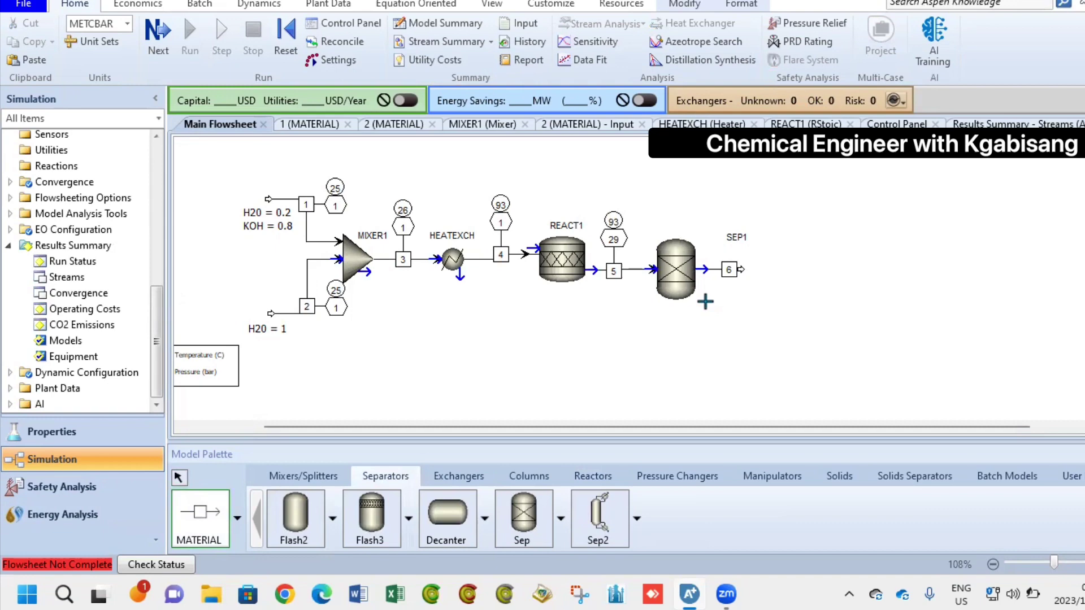
click(705, 302)
click(719, 300)
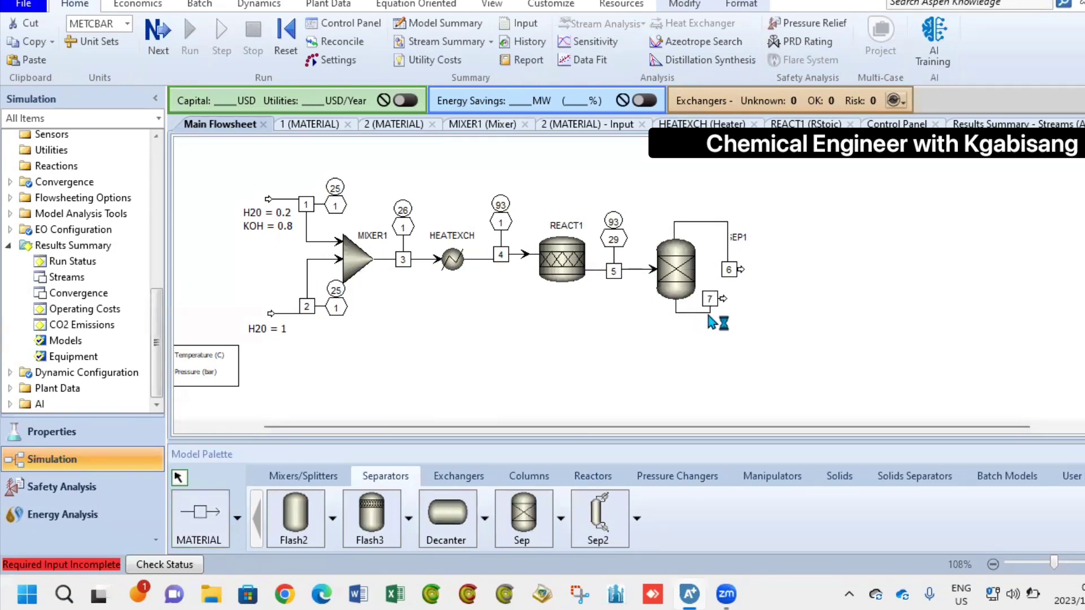
Step: Set SEP1's H2 split fraction to 1 for stream 6 and rerun the simulation
click(673, 273)
double_click(667, 270)
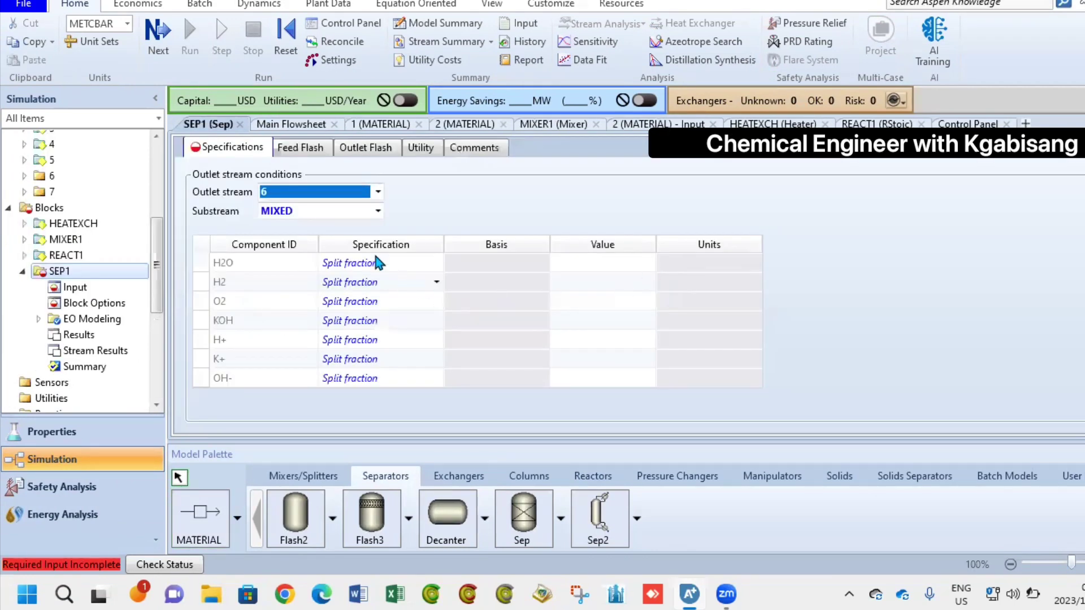
click(673, 283)
text(1)
click(291, 124)
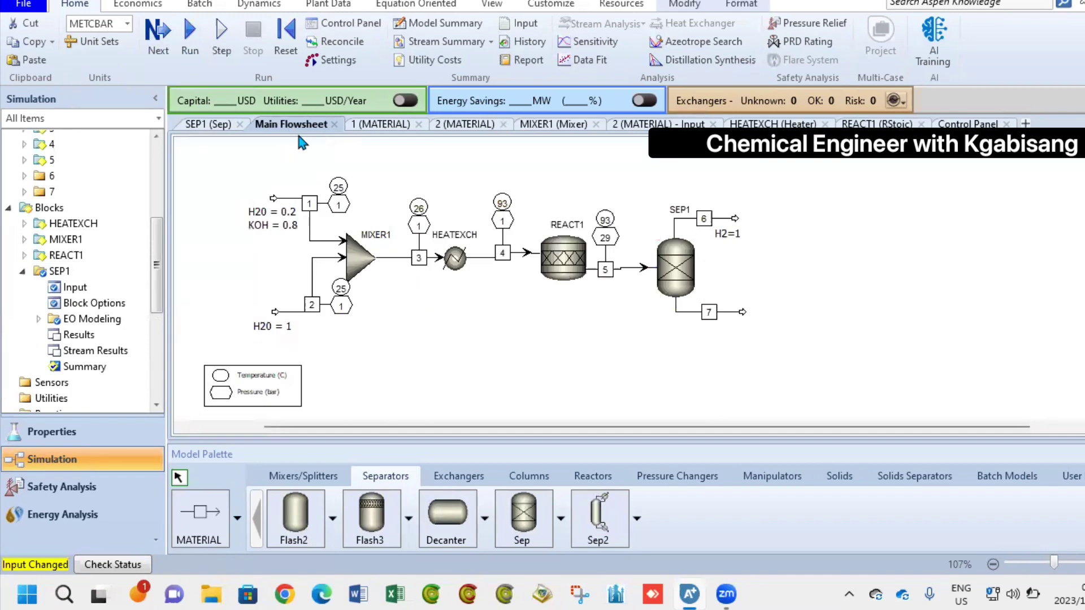
click(190, 31)
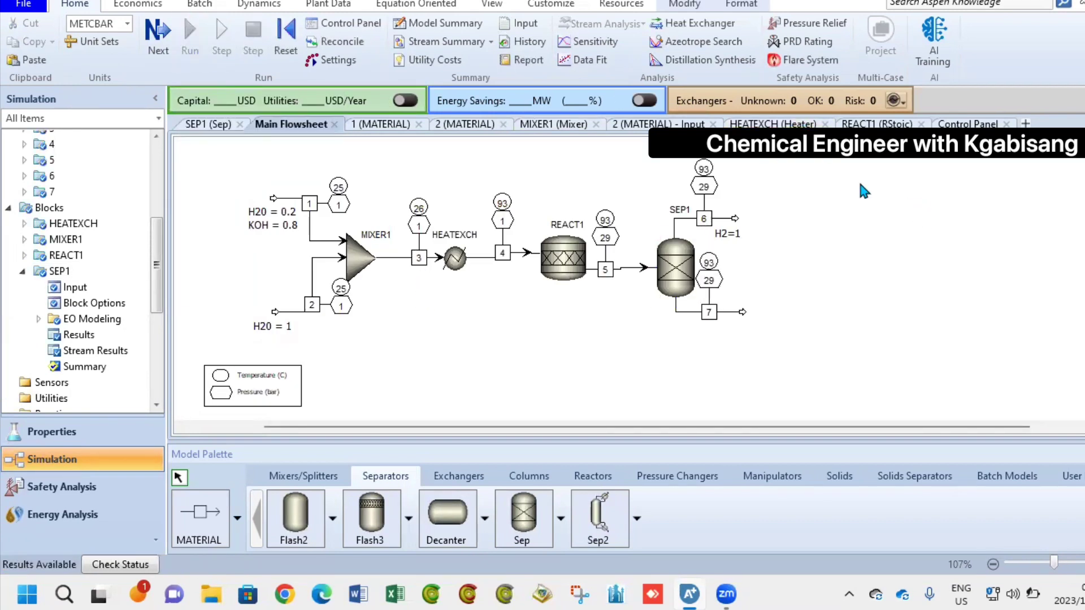
Step: Show the Stream Summary results table for all streams, including streams 6 and 7
click(488, 41)
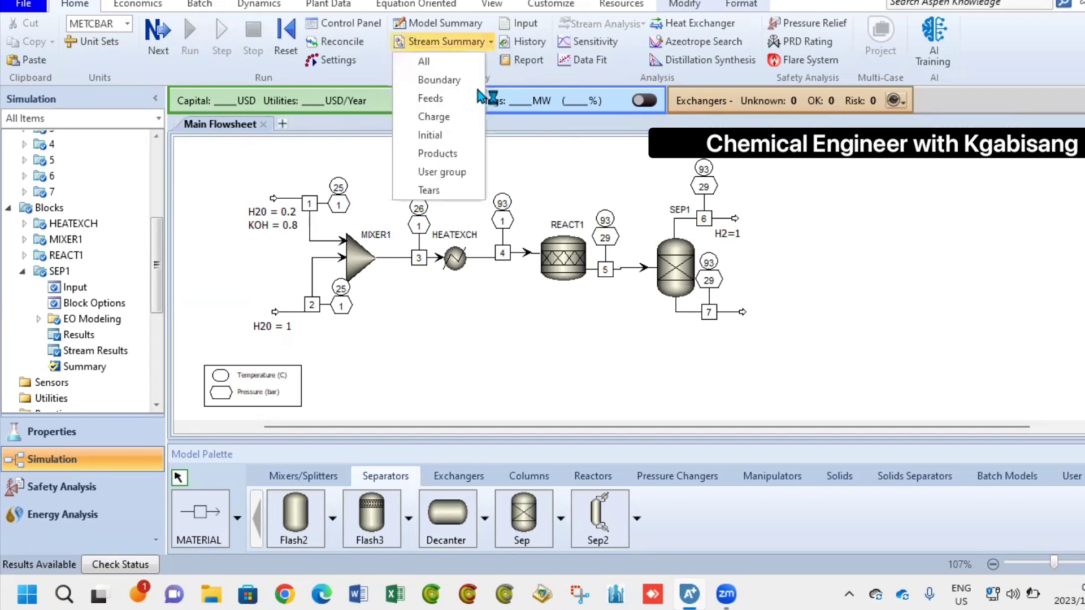
click(433, 66)
scroll(993, 256, down, 3)
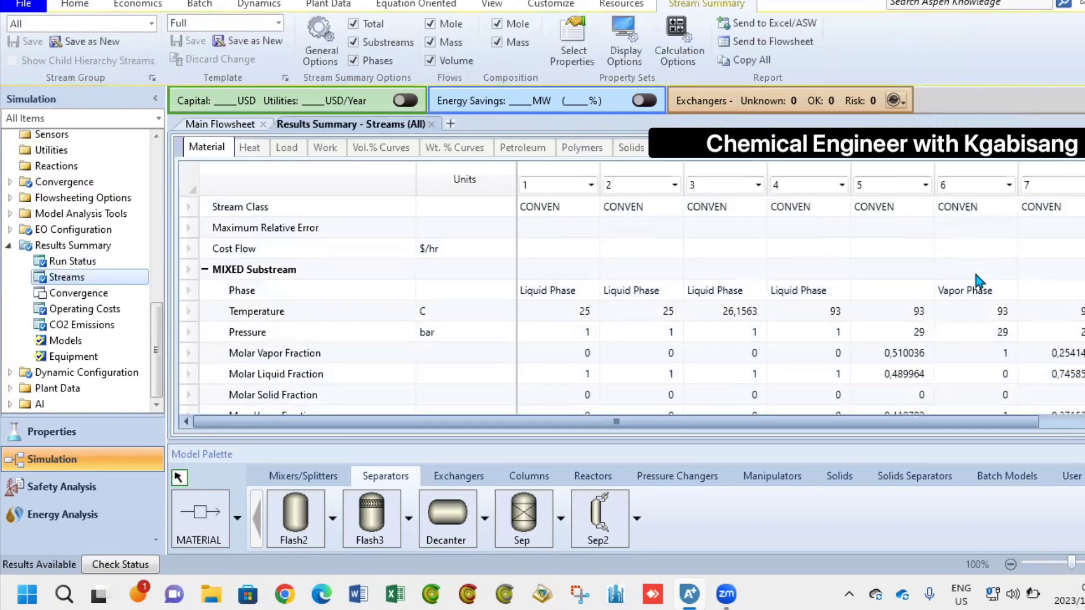
scroll(964, 285, down, 4)
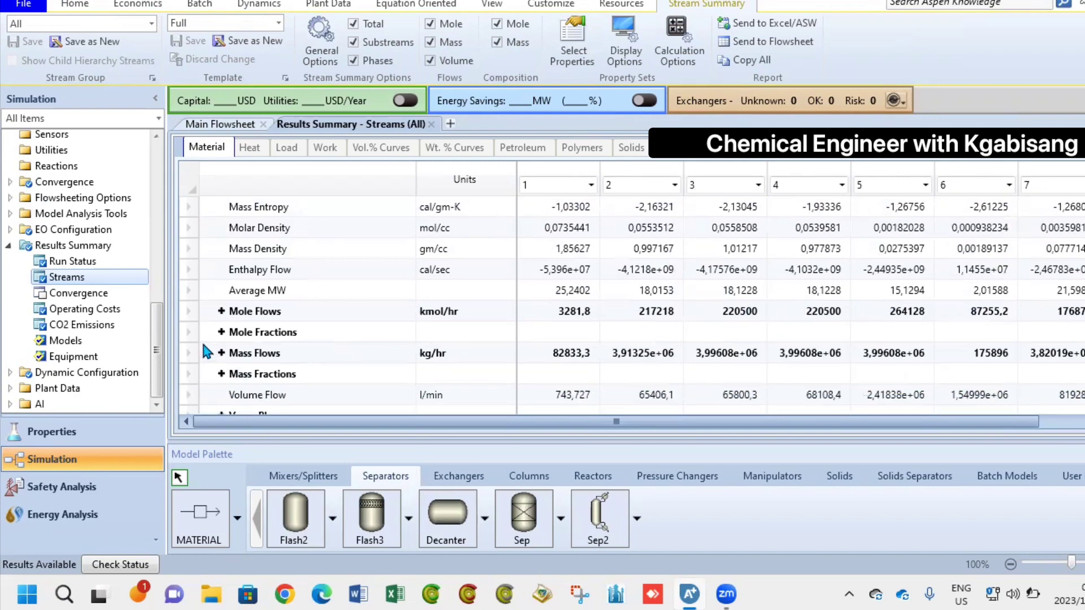
scroll(227, 362, down, 3)
scroll(231, 373, up, 4)
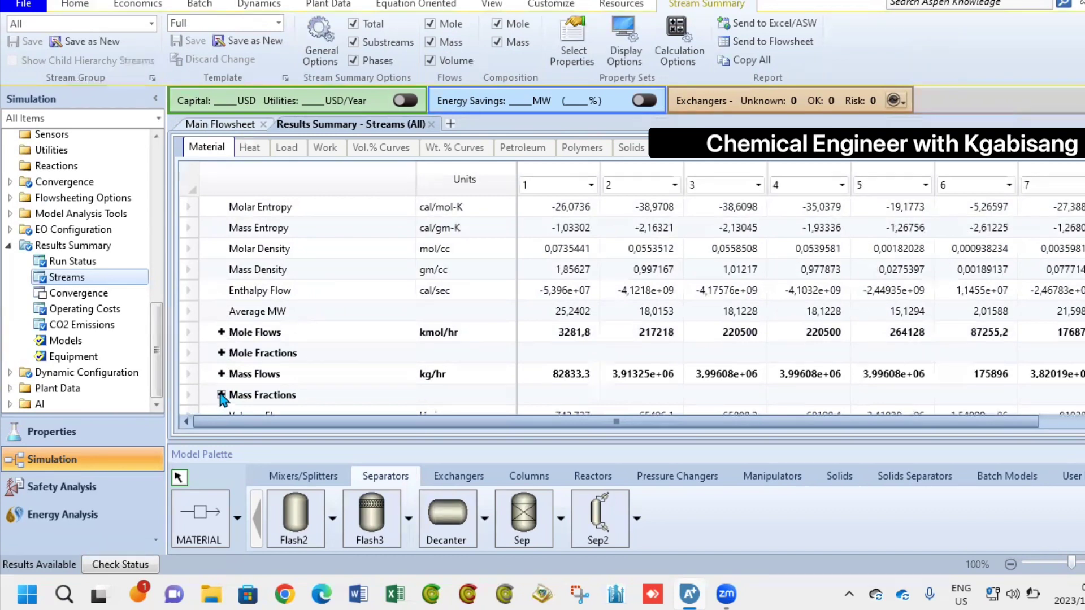
Step: Expand Mole Fractions to confirm stream 6 is pure H2 and stream 7 is 0.73998 H2O
click(221, 352)
scroll(807, 310, down, 1)
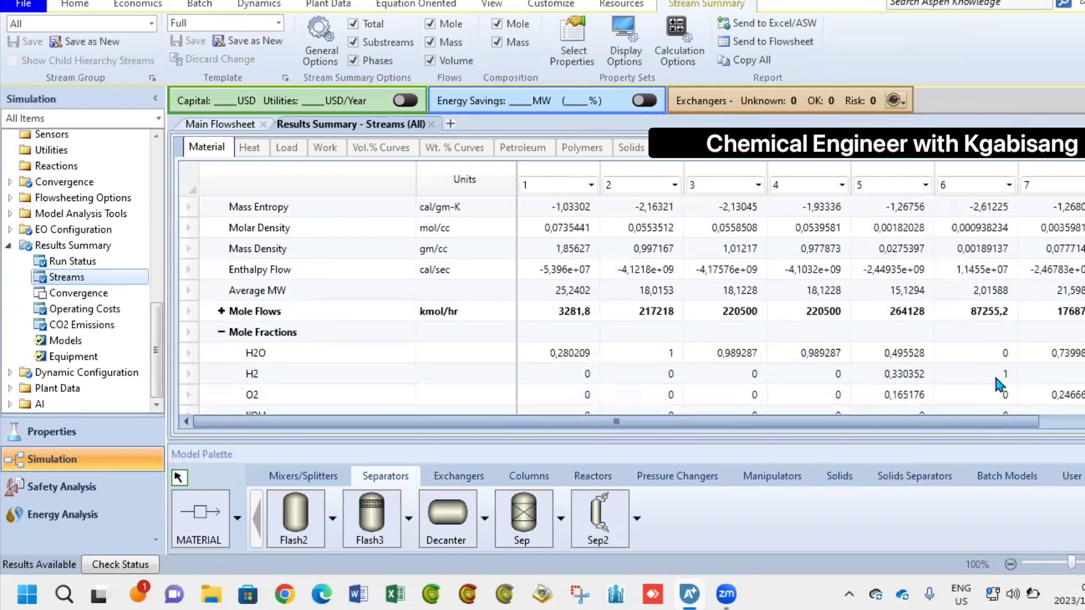
scroll(1000, 379, down, 1)
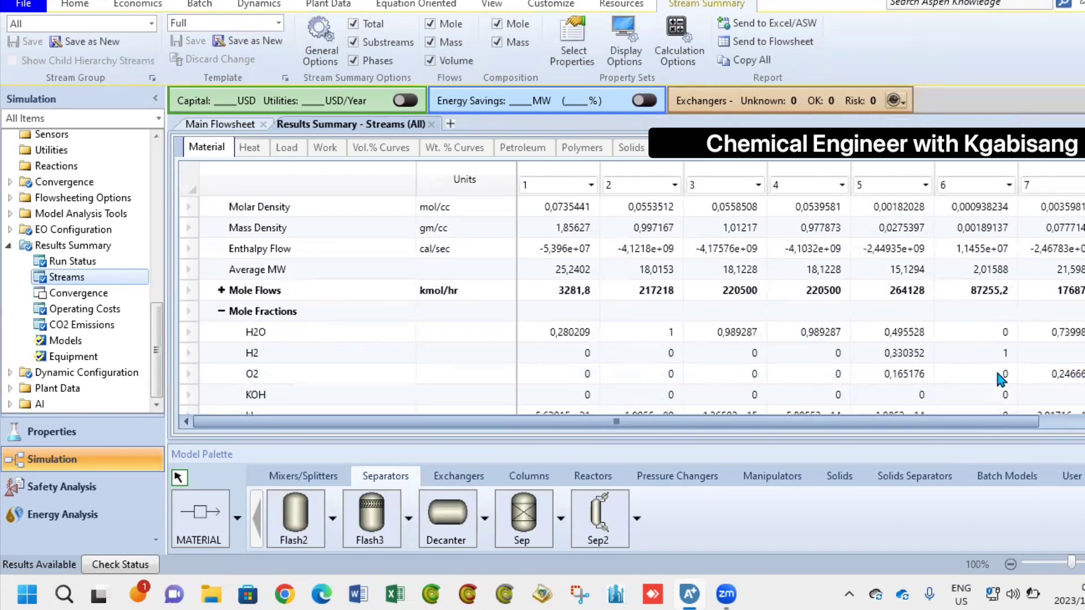
scroll(994, 359, down, 3)
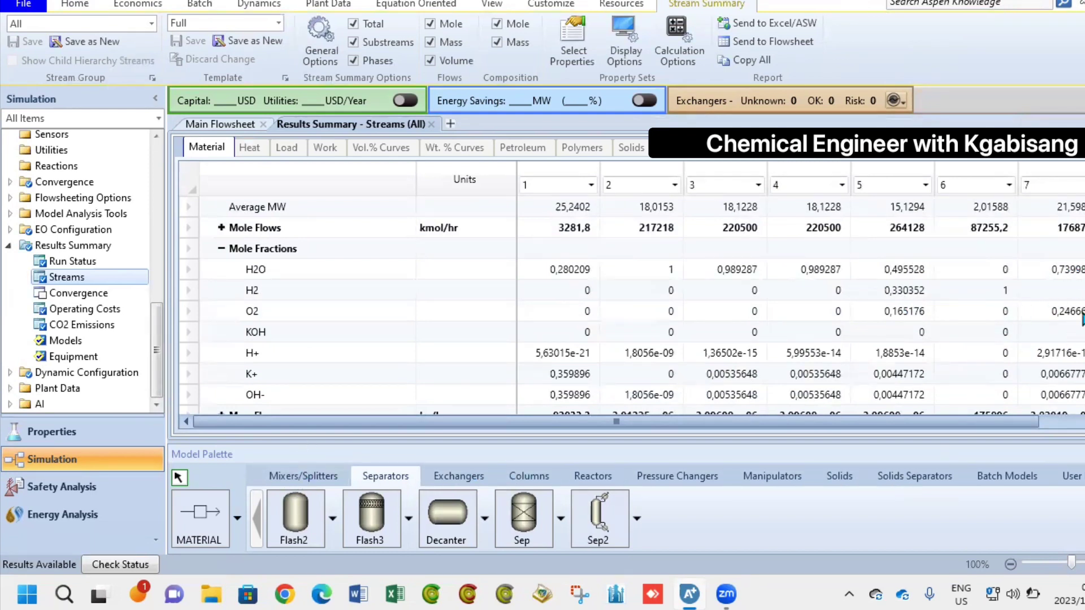
Step: Return to the Main Flowsheet showing both feeds through SEP1 to streams 6 and 7
click(220, 124)
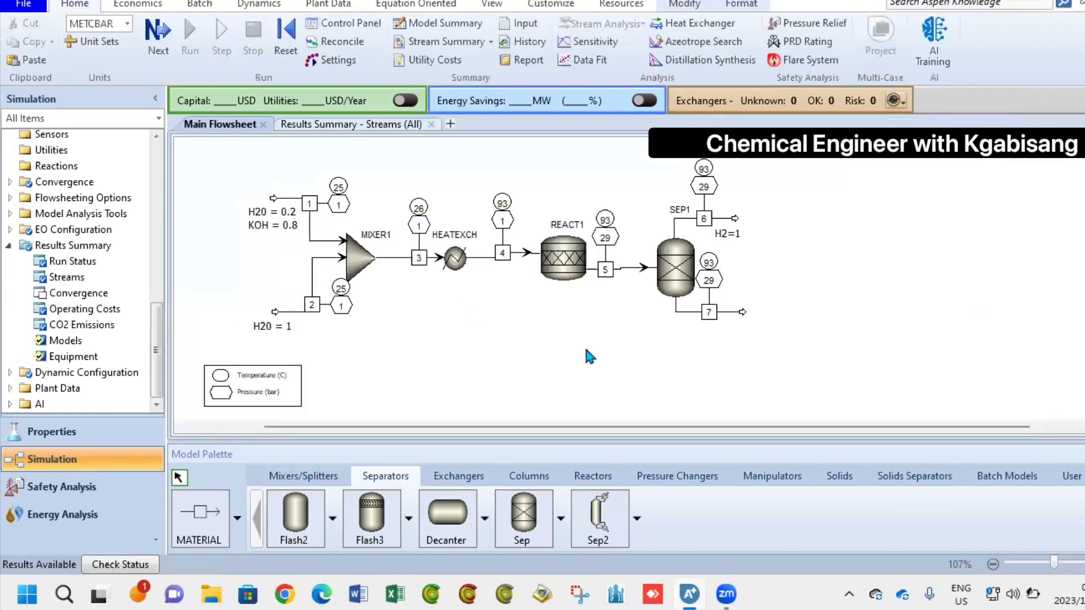